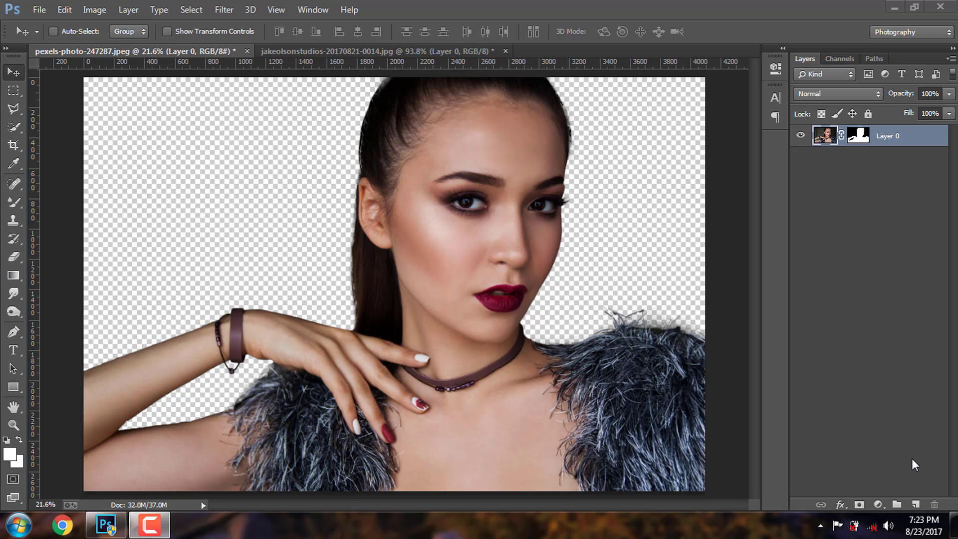
Duplicate the cut-out portrait Layer 0 and apply the copy's layer mask permanently
{"action": "left_click", "coordinate": [846, 280]}
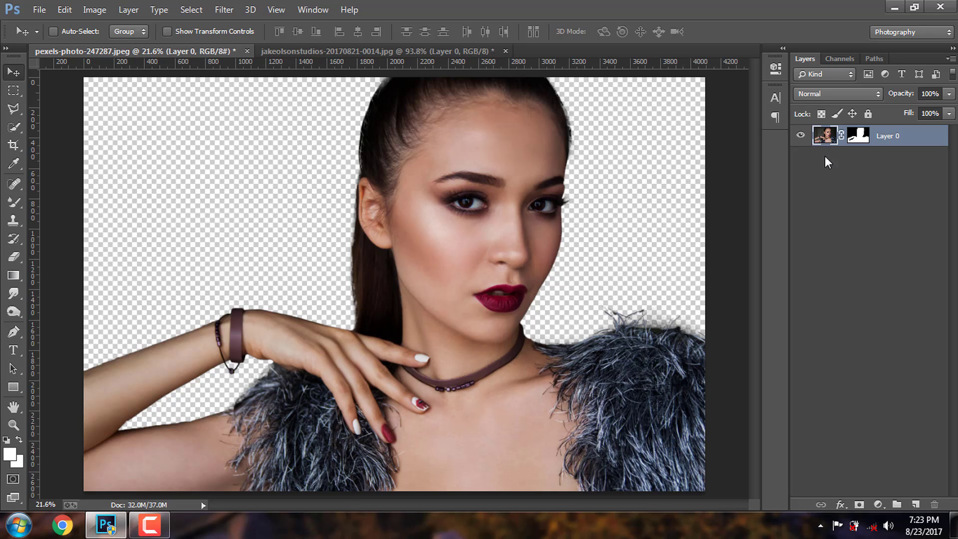
{"action": "key", "text": "ctrl+j"}
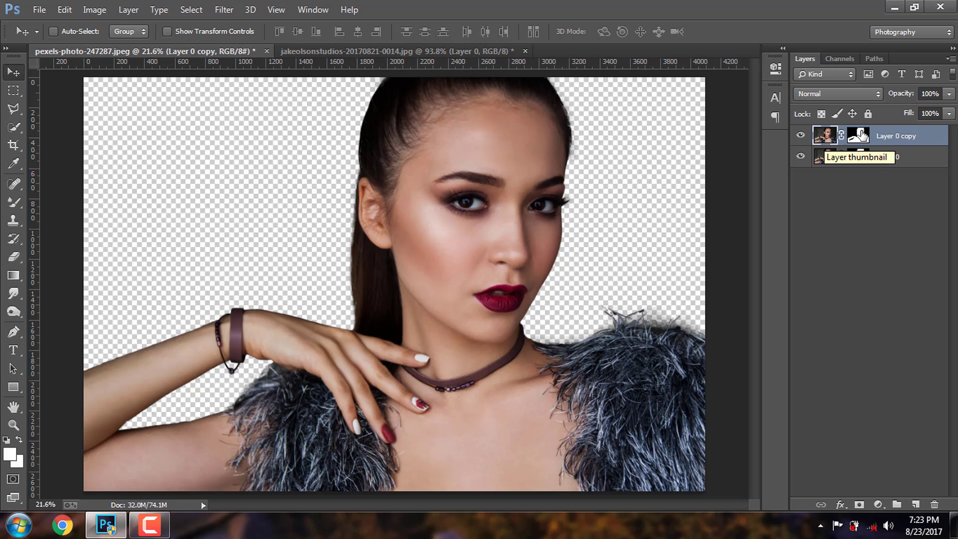
{"action": "right_click", "coordinate": [858, 135]}
{"action": "left_click", "coordinate": [821, 180]}
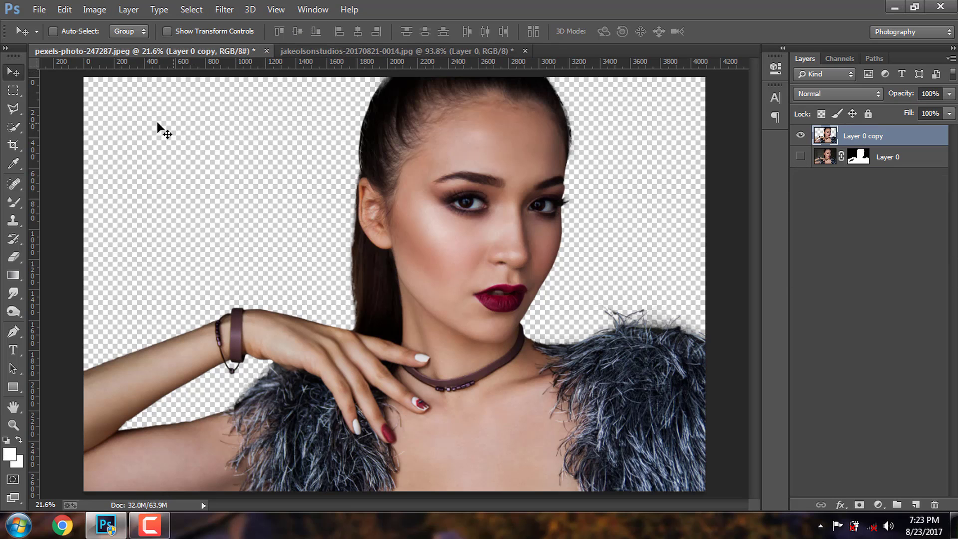
Apply Shadows/Highlights to the portrait copy with Shadows Amount 41 and Highlights 0
{"action": "left_click", "coordinate": [93, 10]}
{"action": "mouse_move", "coordinate": [115, 45]}
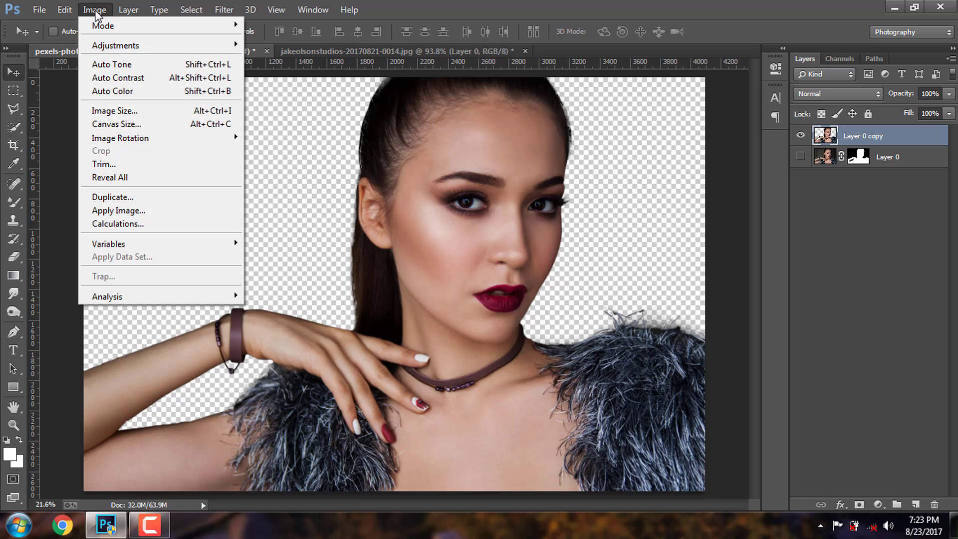
{"action": "left_click", "coordinate": [319, 276]}
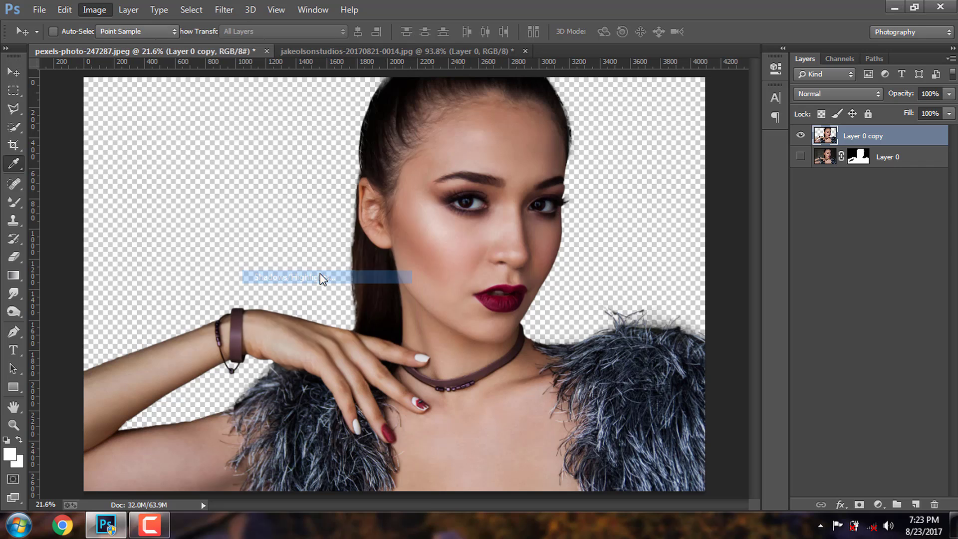
{"action": "mouse_move", "coordinate": [498, 142]}
{"action": "left_mouse_down"}
{"action": "mouse_move", "coordinate": [664, 131]}
{"action": "mouse_move", "coordinate": [838, 138]}
{"action": "left_mouse_up"}
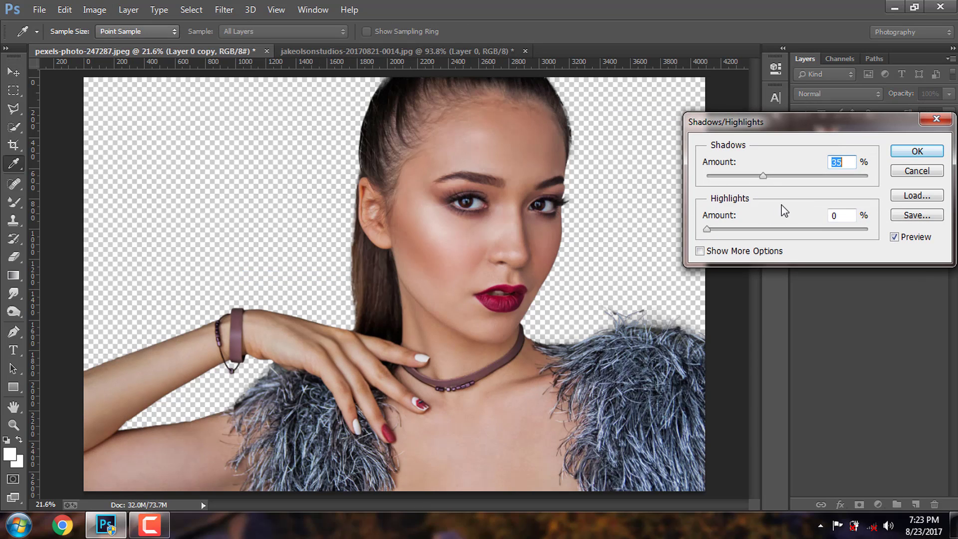
{"action": "mouse_move", "coordinate": [707, 230]}
{"action": "left_mouse_down"}
{"action": "mouse_move", "coordinate": [726, 230]}
{"action": "mouse_move", "coordinate": [709, 230]}
{"action": "left_mouse_up"}
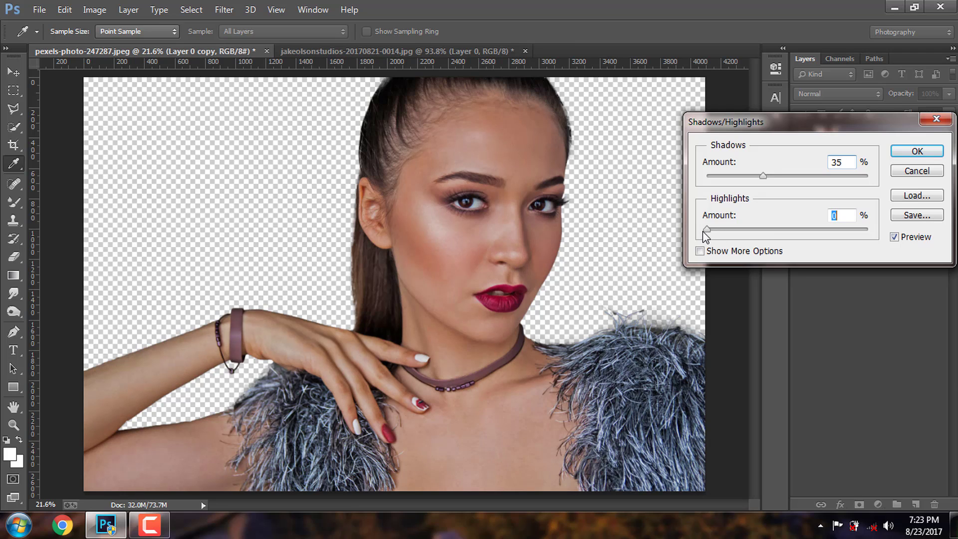
{"action": "left_click_drag", "start_coordinate": [764, 176], "coordinate": [774, 181]}
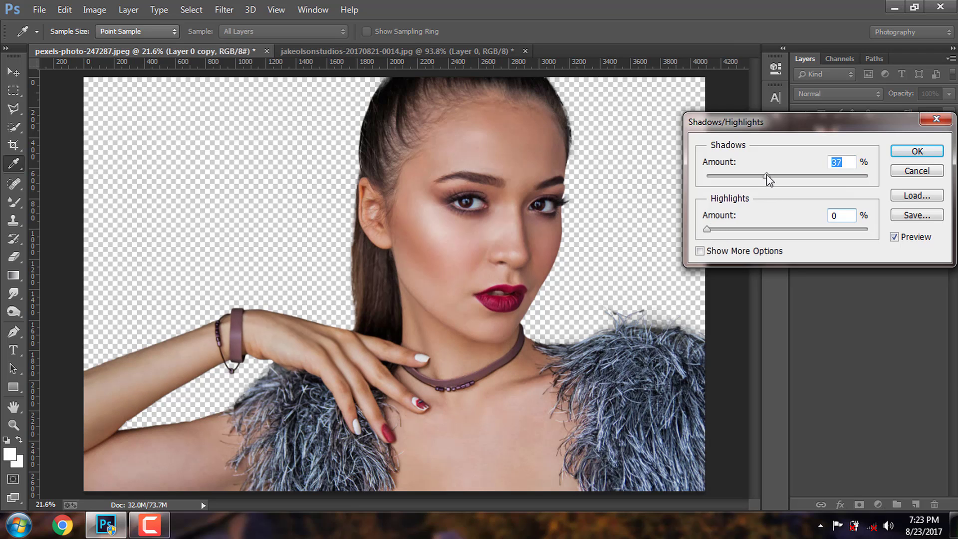
{"action": "left_click", "coordinate": [931, 152]}
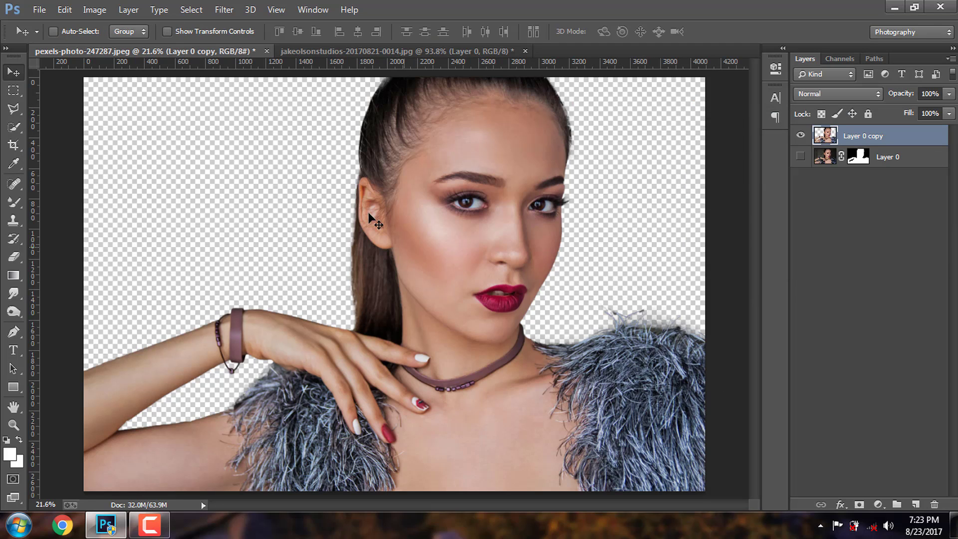
In Camera Raw HSL, brighten the Oranges luminance and slightly lower Oranges saturation
{"action": "left_click", "coordinate": [219, 7]}
{"action": "left_click", "coordinate": [252, 90]}
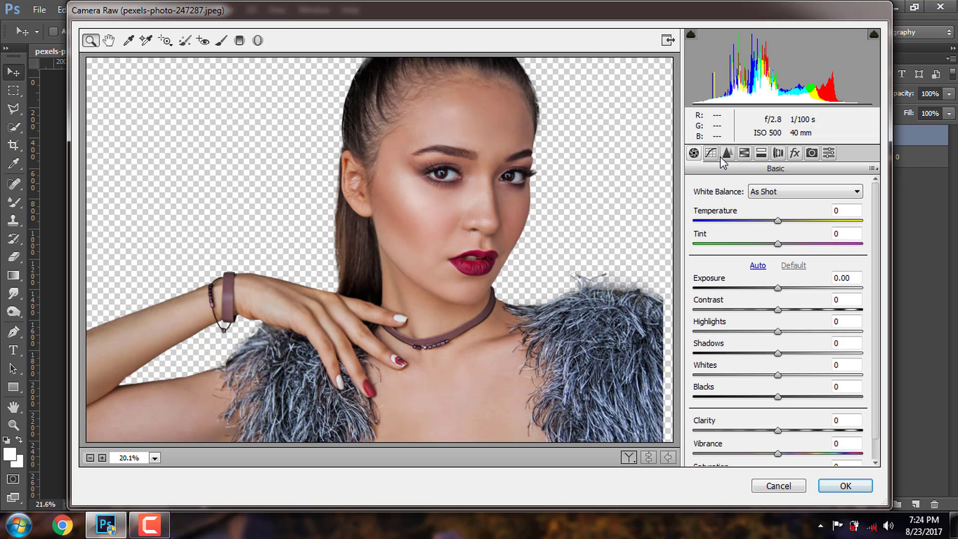
{"action": "left_click", "coordinate": [748, 154]}
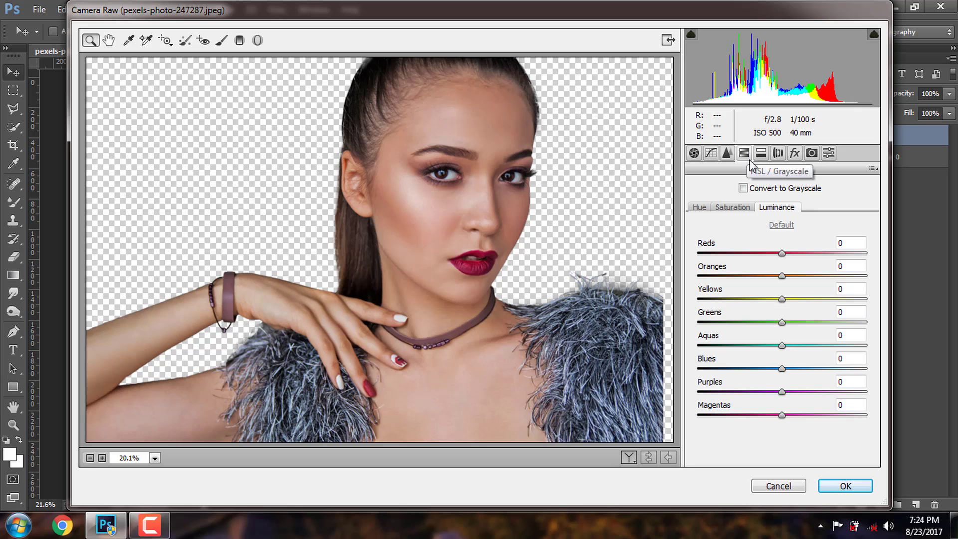
{"action": "left_click_drag", "start_coordinate": [782, 276], "coordinate": [756, 276]}
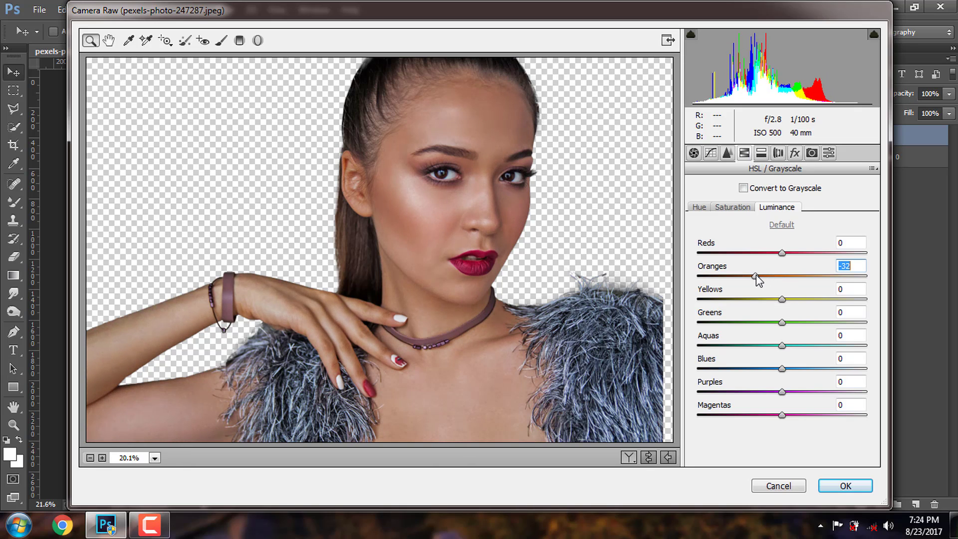
{"action": "left_click", "coordinate": [733, 207]}
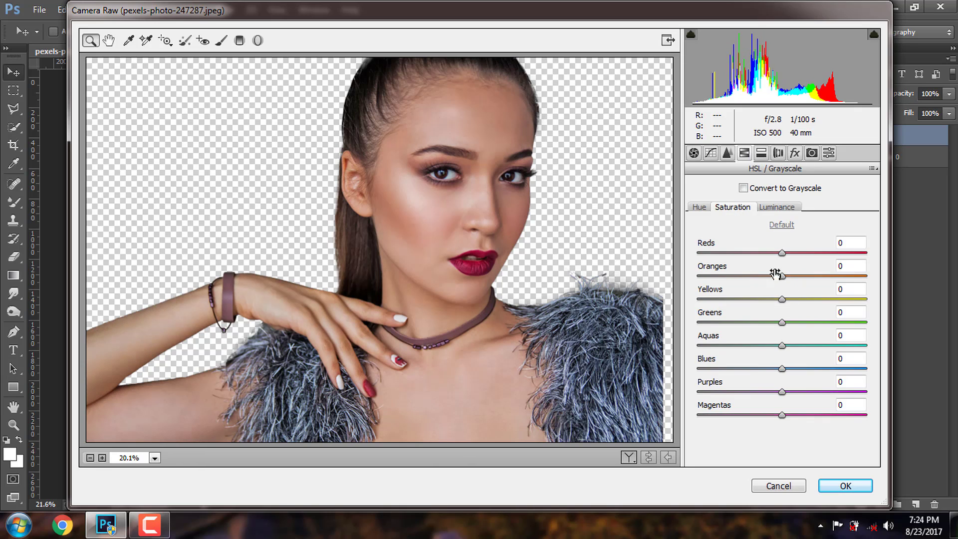
{"action": "mouse_move", "coordinate": [782, 276]}
{"action": "left_mouse_down"}
{"action": "mouse_move", "coordinate": [760, 279]}
{"action": "mouse_move", "coordinate": [763, 305]}
{"action": "mouse_move", "coordinate": [796, 278]}
{"action": "mouse_move", "coordinate": [806, 279]}
{"action": "mouse_move", "coordinate": [803, 299]}
{"action": "left_mouse_up"}
{"action": "left_click", "coordinate": [776, 207]}
{"action": "left_click", "coordinate": [856, 485]}
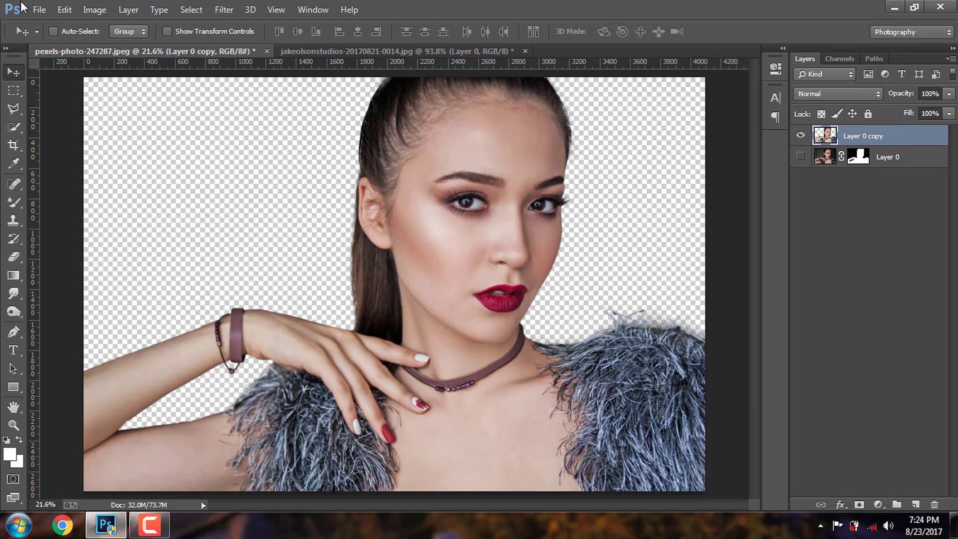
Place the rja bokeh image into the document as an embedded layer
{"action": "left_click", "coordinate": [39, 10]}
{"action": "left_click", "coordinate": [82, 212]}
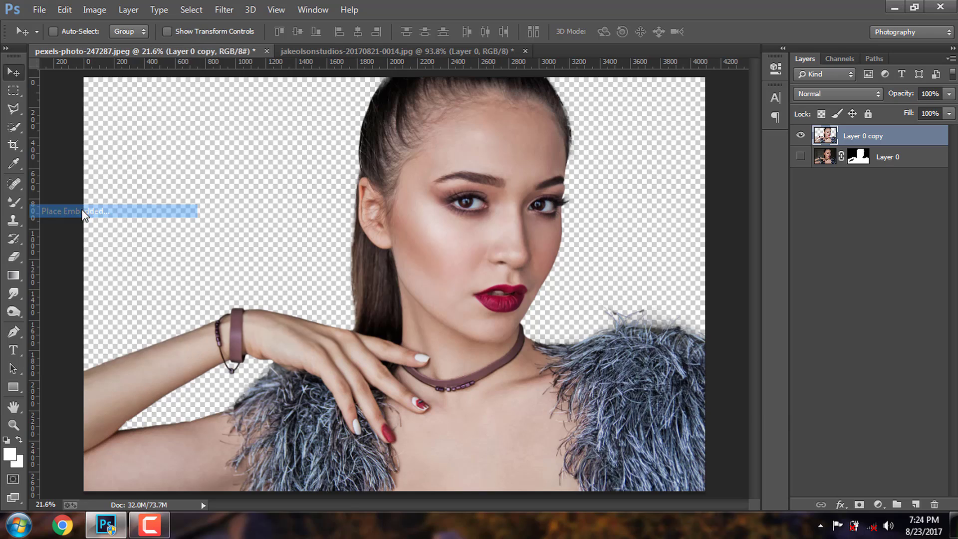
{"action": "left_click", "coordinate": [675, 202]}
{"action": "double_click", "coordinate": [673, 197]}
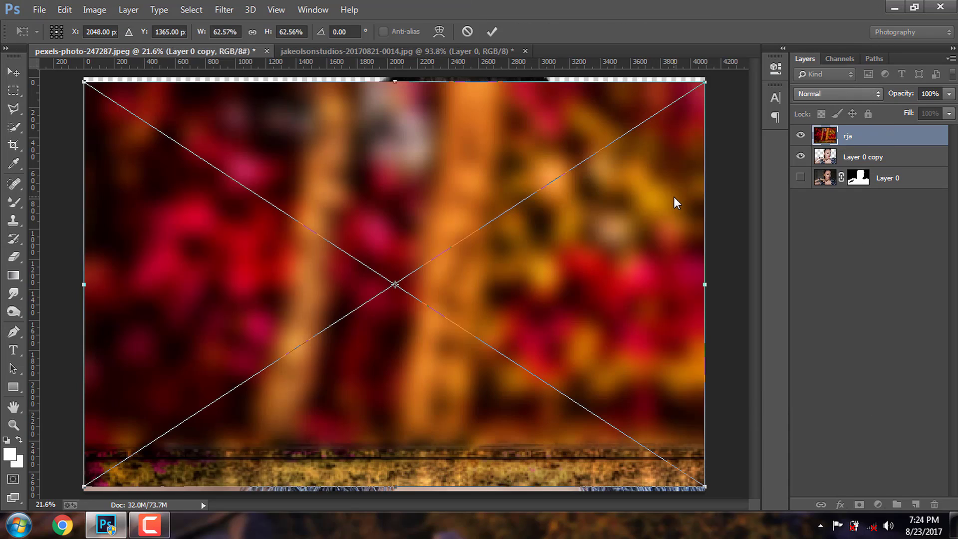
Scale the rja image to cover the canvas and move its layer below the portrait
{"action": "key", "text": "ctrl+minus"}
{"action": "key", "text": "ctrl+minus"}
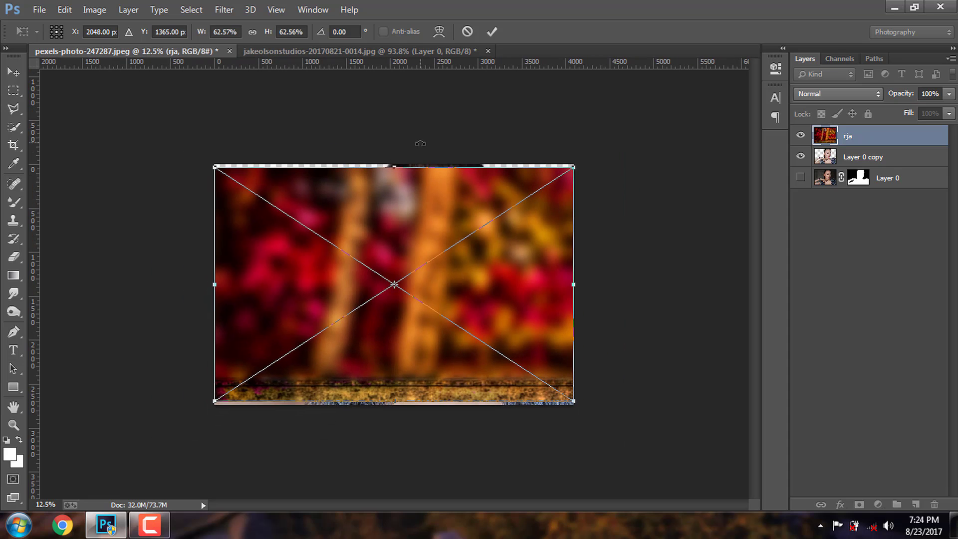
{"action": "left_click_drag", "start_coordinate": [214, 166], "coordinate": [191, 152]}
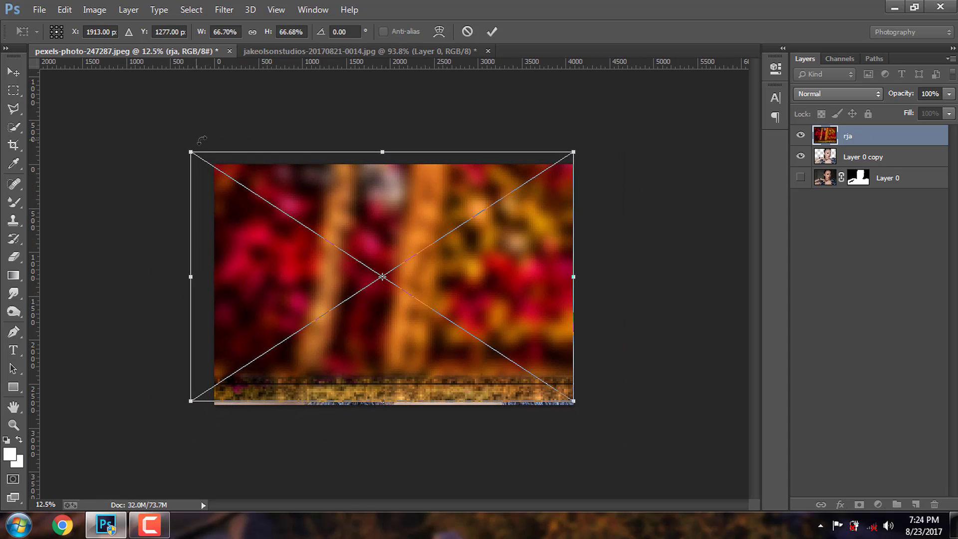
{"action": "left_click_drag", "start_coordinate": [574, 402], "coordinate": [633, 441]}
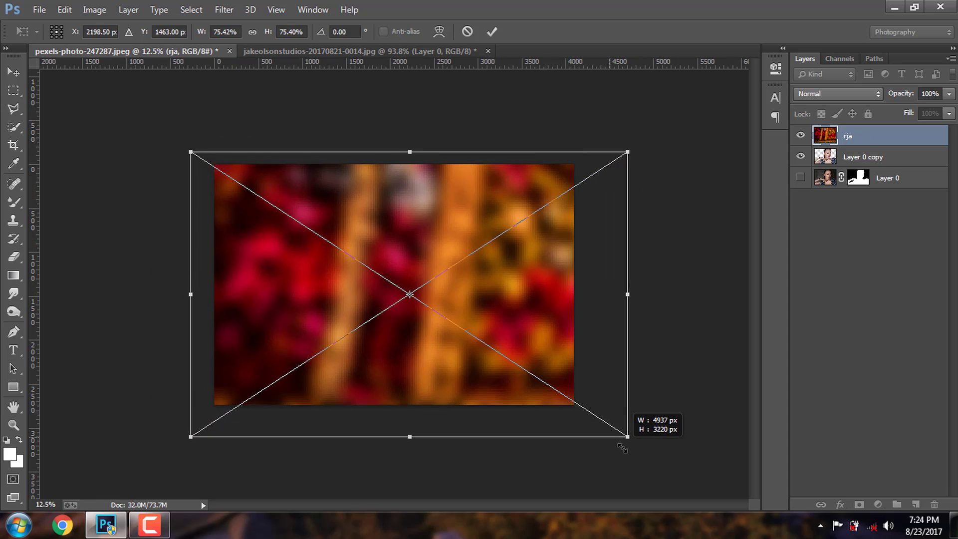
{"action": "left_click_drag", "start_coordinate": [455, 310], "coordinate": [430, 307]}
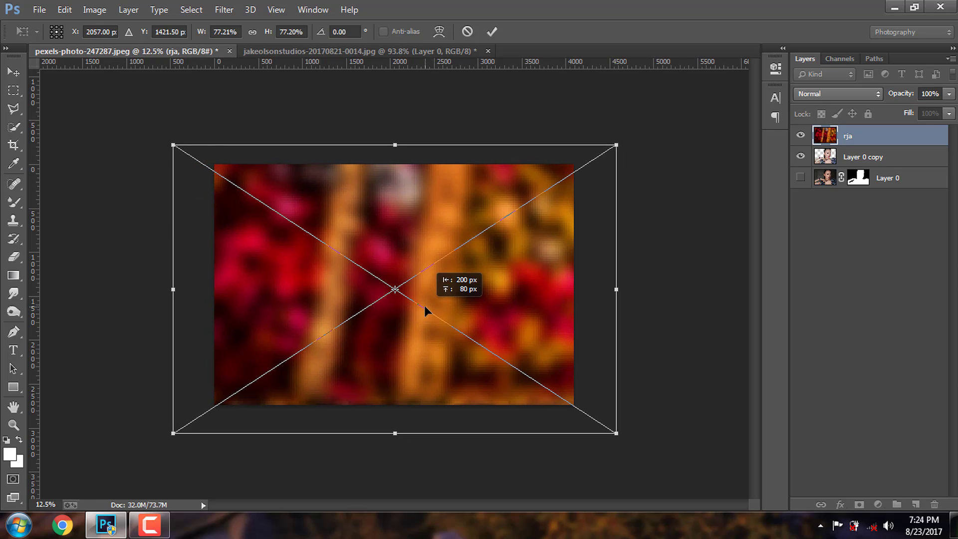
{"action": "left_click_drag", "start_coordinate": [430, 306], "coordinate": [425, 305]}
{"action": "key", "text": "Return"}
{"action": "key", "text": "ctrl+0"}
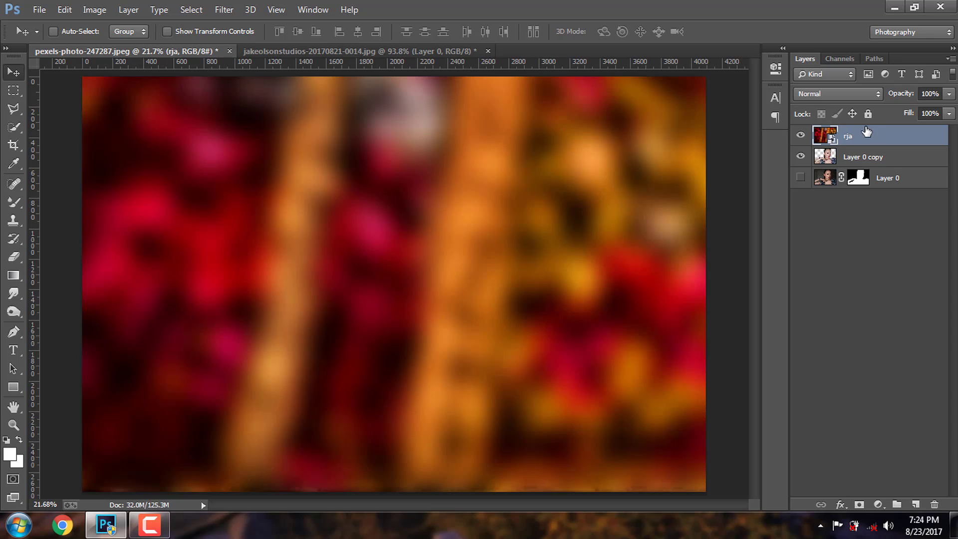
{"action": "left_click_drag", "start_coordinate": [861, 135], "coordinate": [802, 200]}
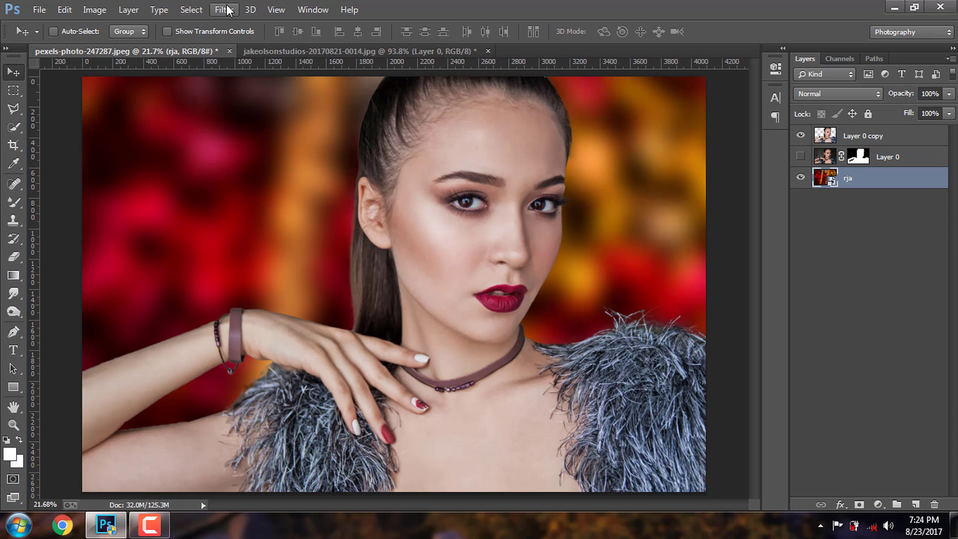
Rasterize the rja layer and rename it 'background'
{"action": "right_click", "coordinate": [848, 178]}
{"action": "left_click", "coordinate": [665, 215]}
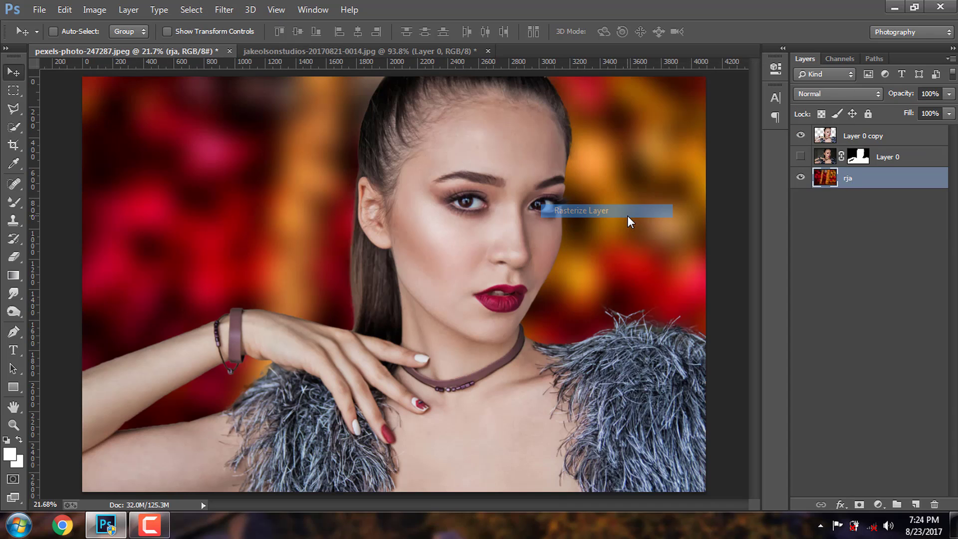
{"action": "double_click", "coordinate": [870, 181]}
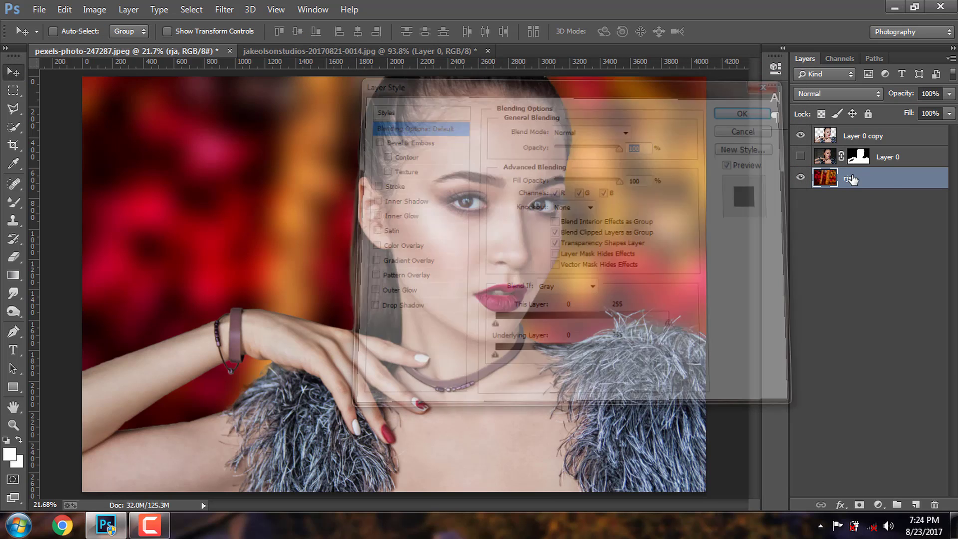
{"action": "double_click", "coordinate": [851, 179]}
{"action": "type", "text": "background"}
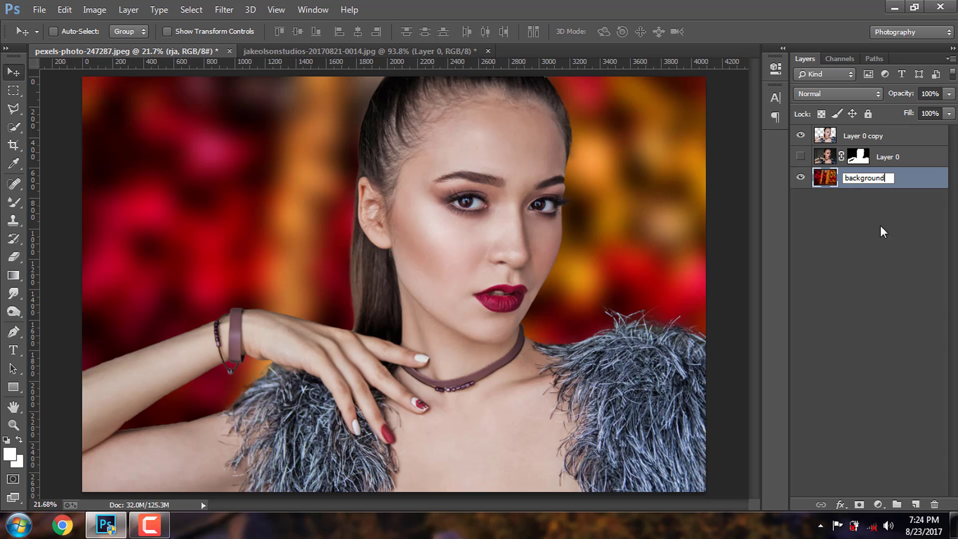
{"action": "left_click", "coordinate": [886, 257]}
Rename the Layer 0 copy to 'model' and select the background layer
{"action": "double_click", "coordinate": [862, 136]}
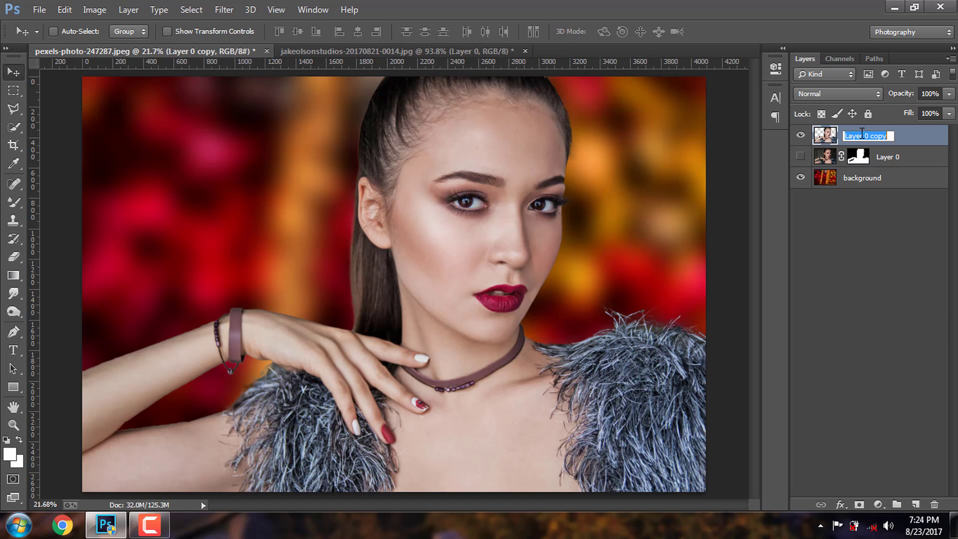
{"action": "type", "text": "model"}
{"action": "left_click", "coordinate": [864, 220]}
{"action": "left_click", "coordinate": [862, 185]}
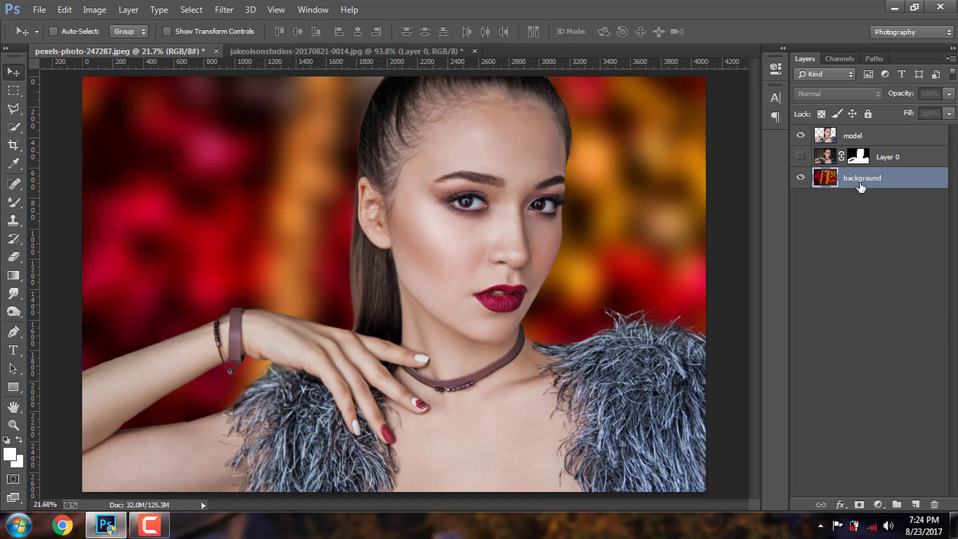
Apply Field Blur to the background, raising blur strength and editing the bokeh light range
{"action": "left_click", "coordinate": [223, 9]}
{"action": "mouse_move", "coordinate": [231, 179]}
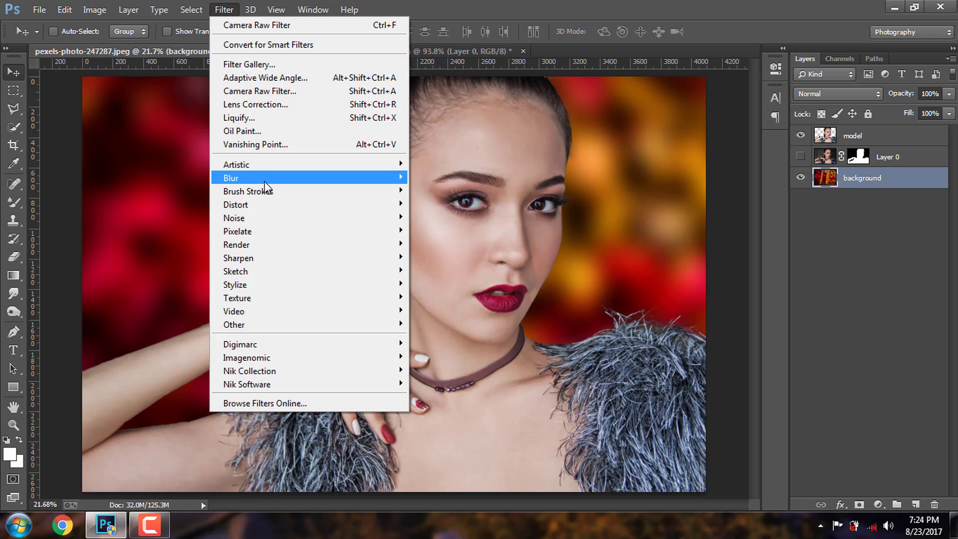
{"action": "left_click", "coordinate": [440, 178]}
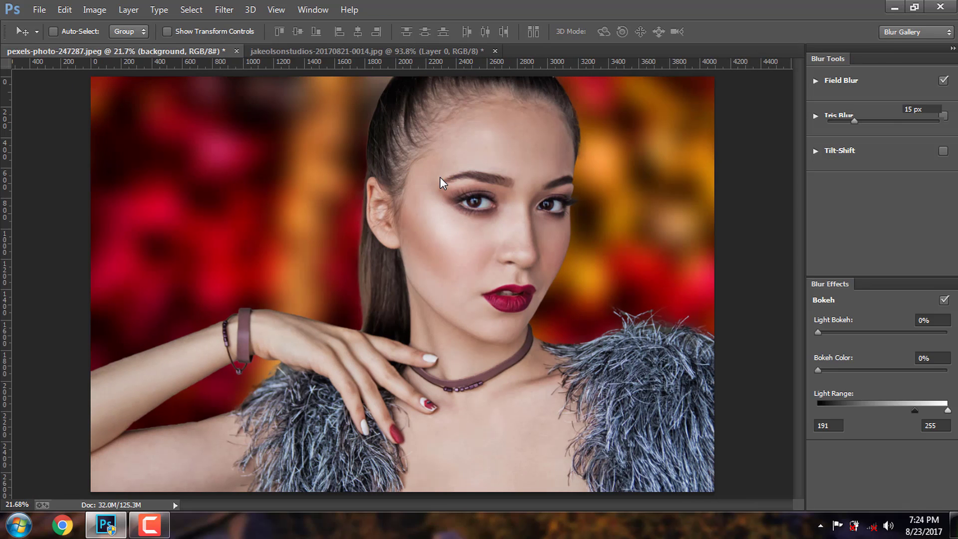
{"action": "left_click", "coordinate": [889, 121]}
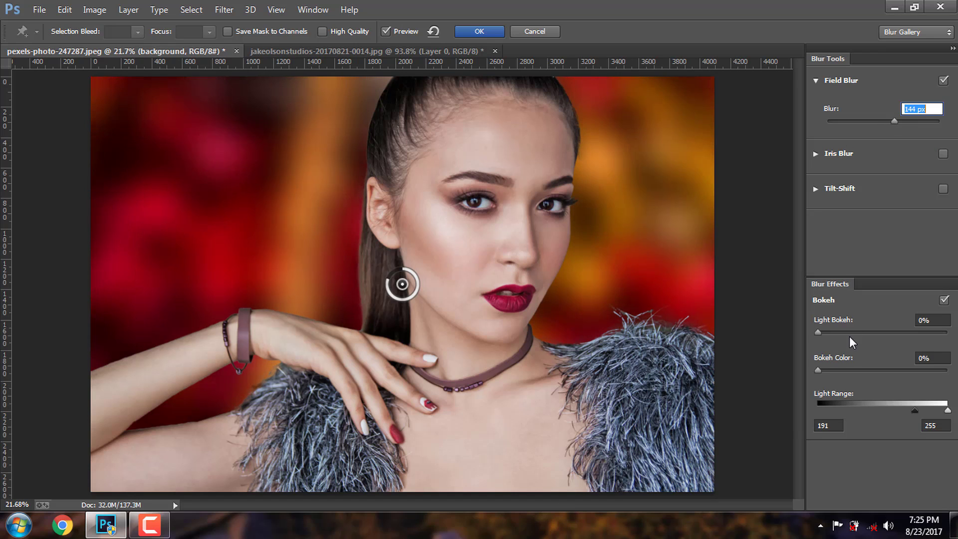
{"action": "left_click", "coordinate": [830, 425]}
{"action": "type", "text": "141"}
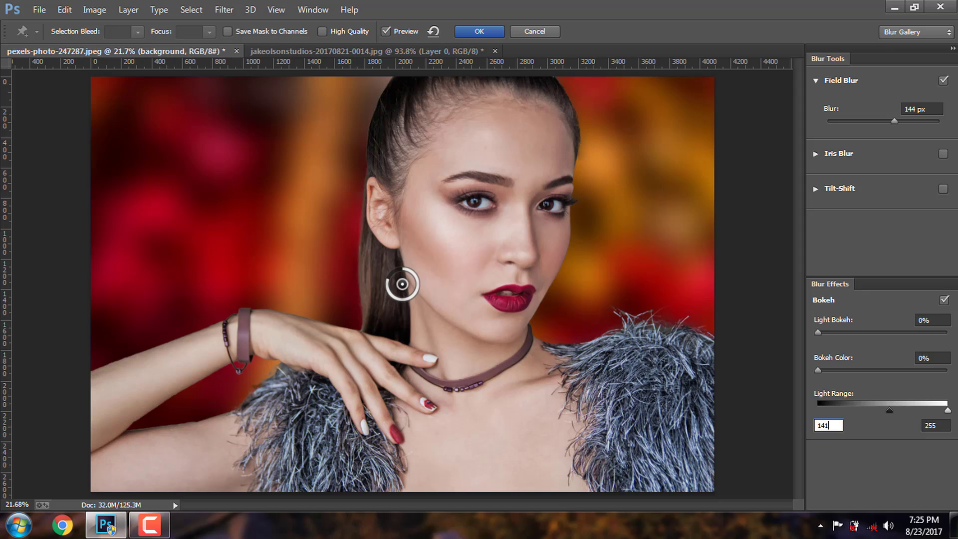
{"action": "left_click", "coordinate": [943, 426]}
{"action": "type", "text": "142"}
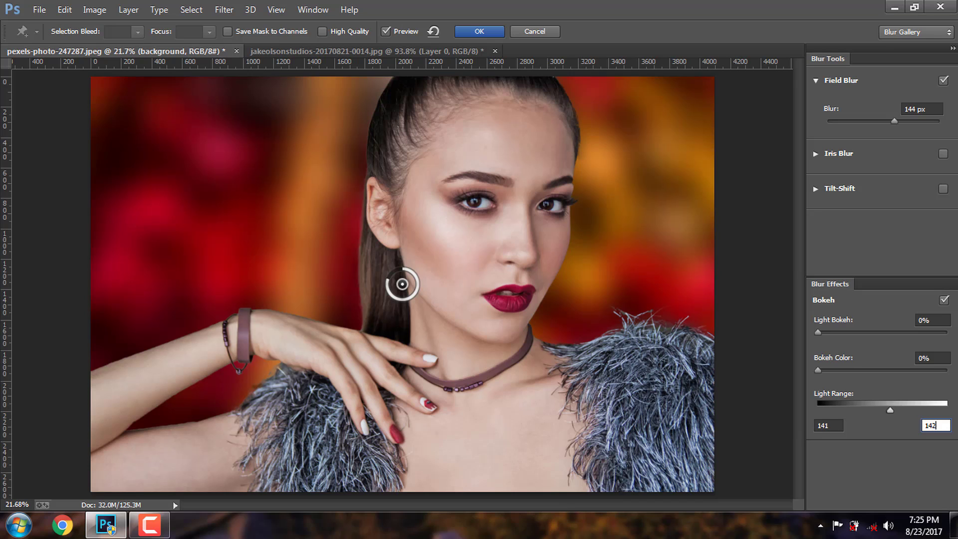
Set Light Bokeh to 47% and Bokeh Color to 39%, then apply the blur
{"action": "left_click", "coordinate": [842, 331]}
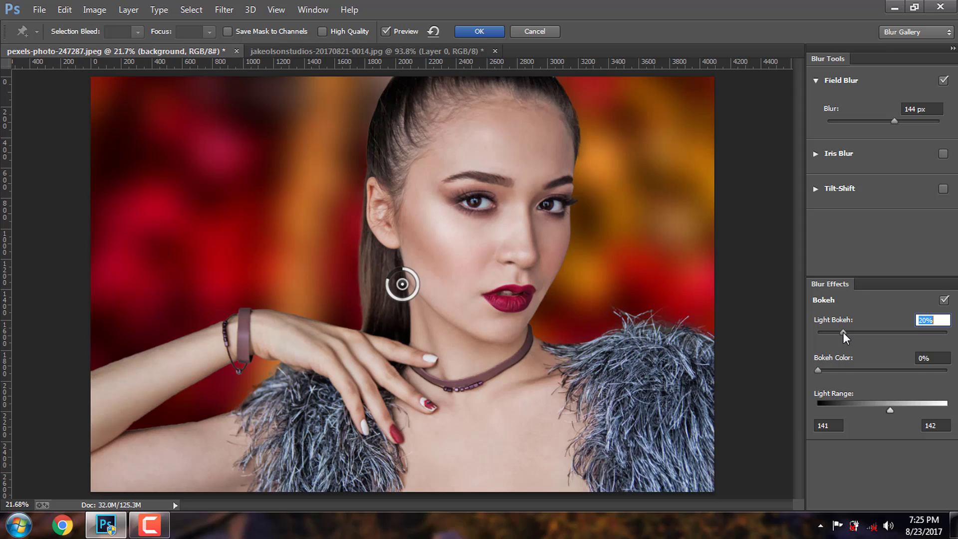
{"action": "left_click", "coordinate": [842, 373]}
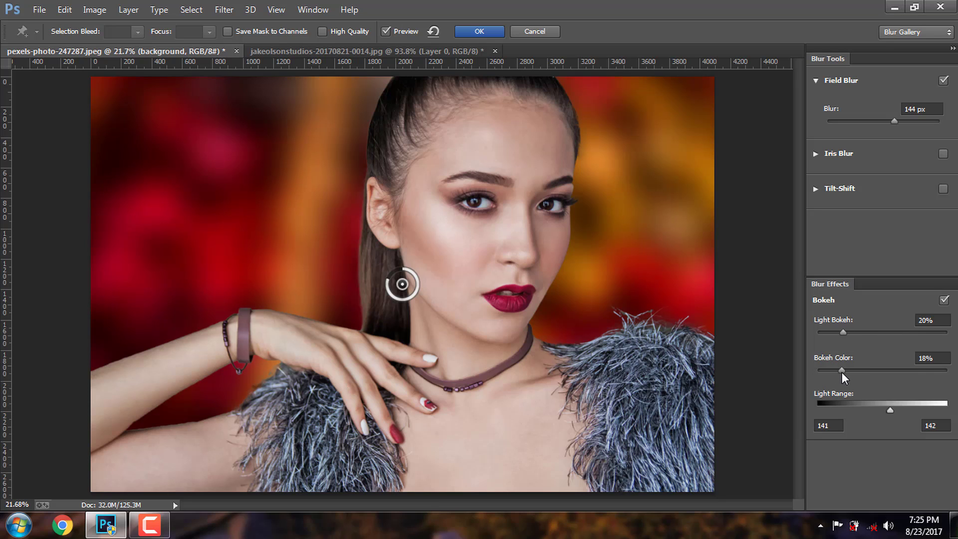
{"action": "left_click", "coordinate": [854, 332]}
{"action": "left_click", "coordinate": [852, 370]}
{"action": "left_click", "coordinate": [861, 332]}
{"action": "left_click", "coordinate": [861, 370]}
{"action": "left_click", "coordinate": [875, 333]}
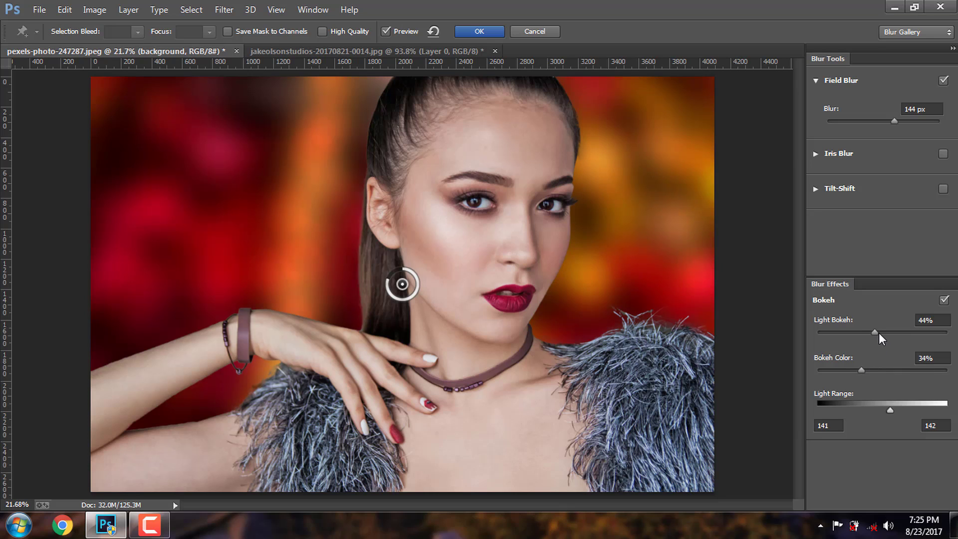
{"action": "left_click", "coordinate": [879, 333]}
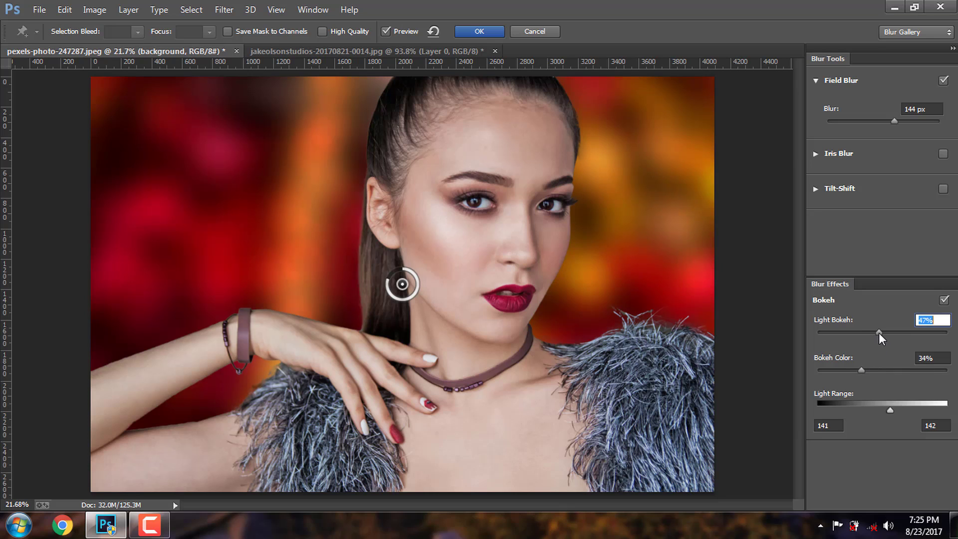
{"action": "left_click", "coordinate": [869, 371]}
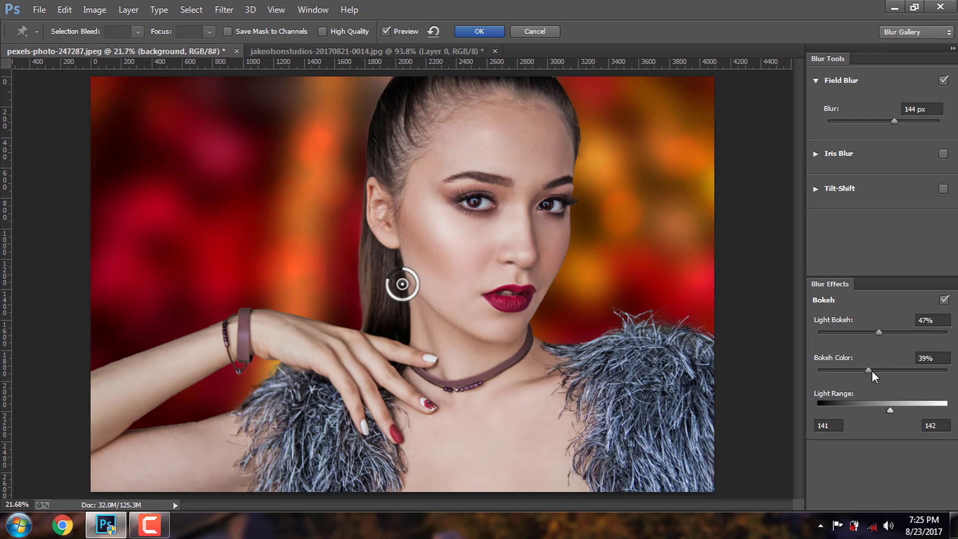
{"action": "left_click", "coordinate": [483, 31]}
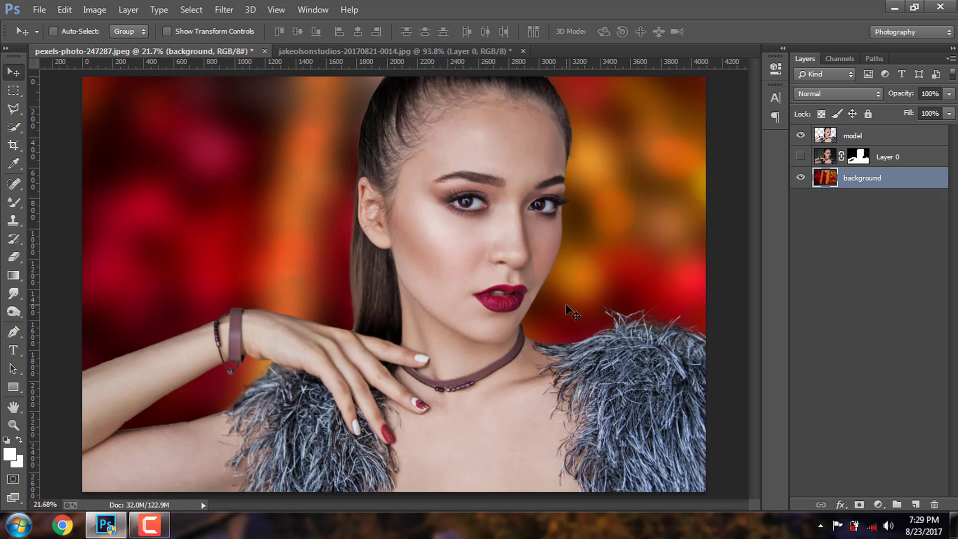
Flatten all layers into a single Background and duplicate it as Layer 1
{"action": "left_click", "coordinate": [895, 137]}
{"action": "right_click", "coordinate": [896, 137]}
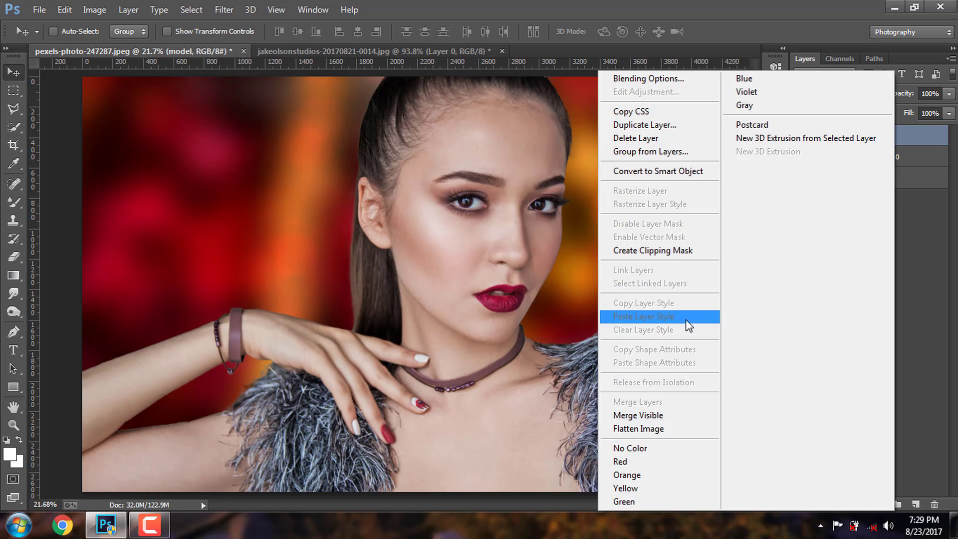
{"action": "left_click", "coordinate": [650, 430]}
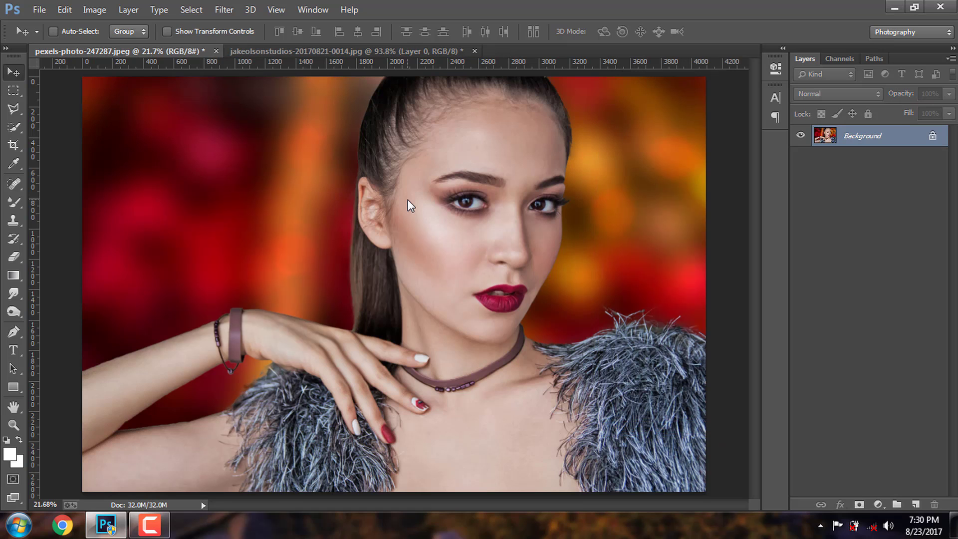
{"action": "key", "text": "ctrl+j"}
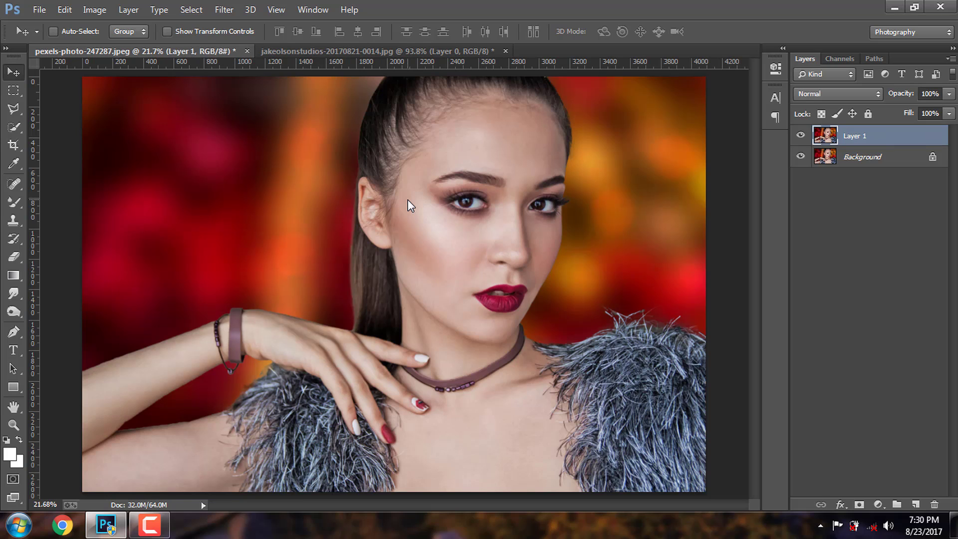
Set up the Smudge Tool with the 65 brush preset at 21% strength
{"action": "right_click", "coordinate": [14, 293]}
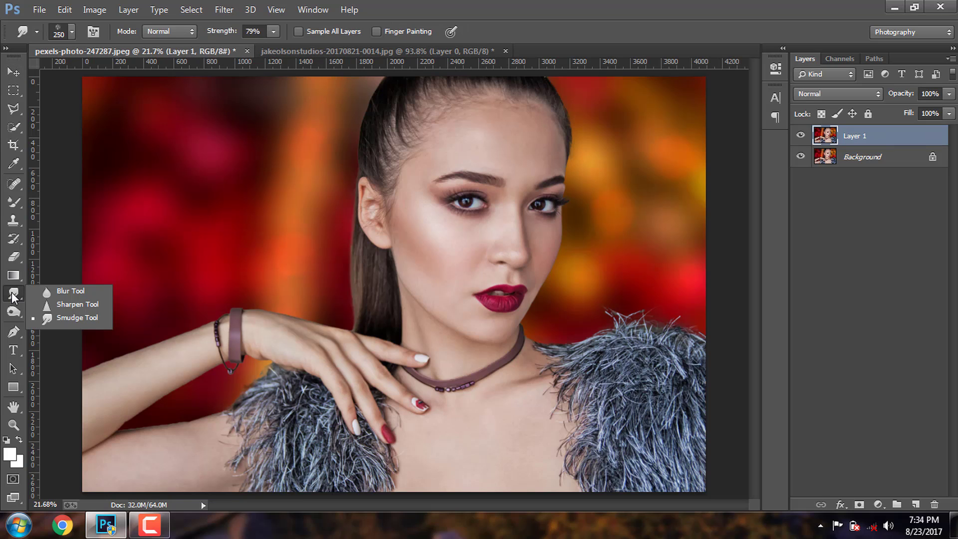
{"action": "left_click", "coordinate": [76, 316]}
{"action": "right_click", "coordinate": [397, 123]}
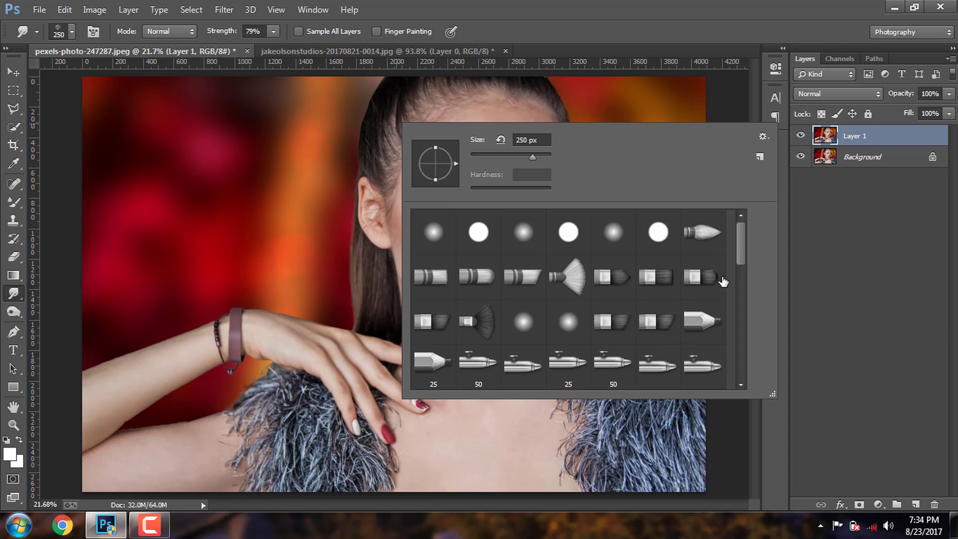
{"action": "left_click_drag", "start_coordinate": [740, 234], "coordinate": [743, 391]}
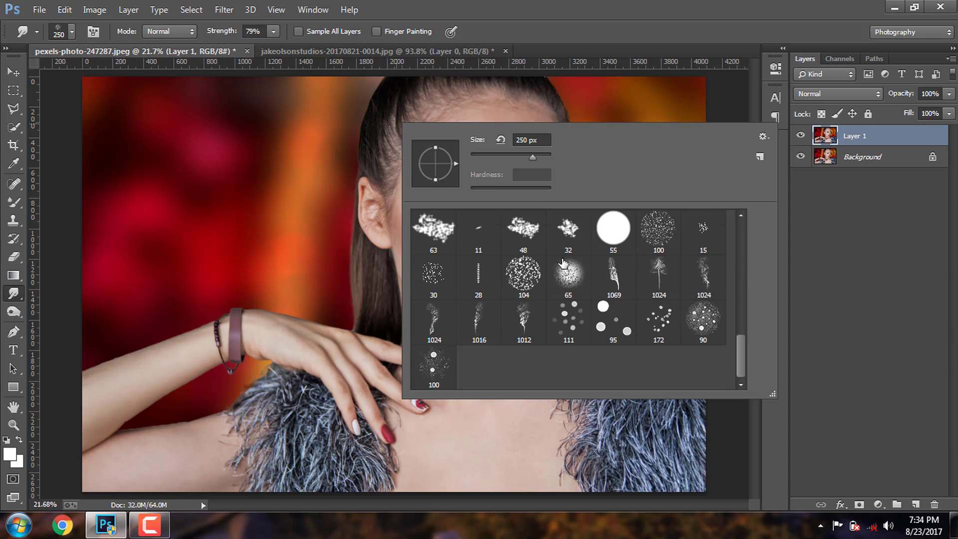
{"action": "left_click", "coordinate": [568, 273]}
{"action": "key", "text": "Return"}
{"action": "left_click", "coordinate": [275, 33]}
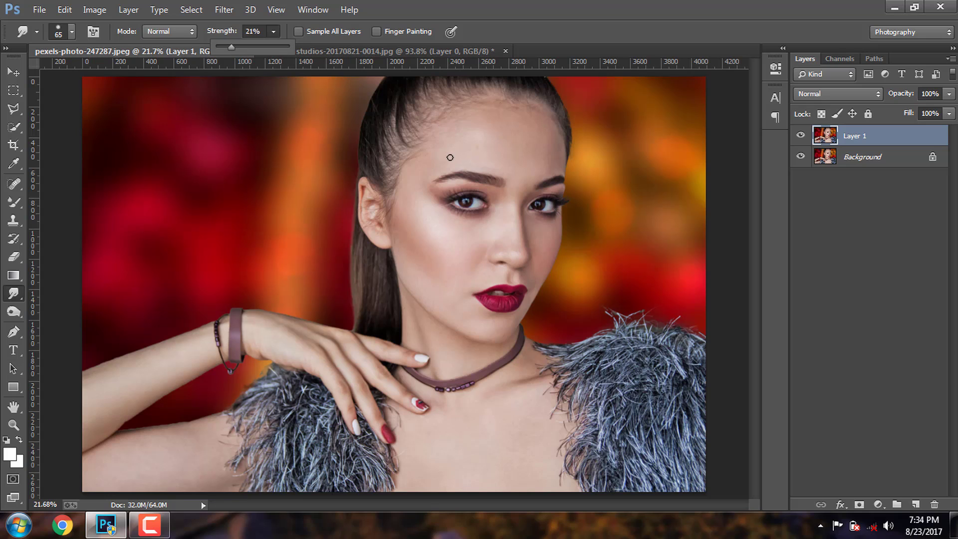
Smudge the forehead, cheeks, nose, lips, neck and arm, resizing the brush between 125 and 400 px
{"action": "key", "text": "bracketright"}
{"action": "key", "text": "bracketright"}
{"action": "key", "text": "bracketright"}
{"action": "key", "text": "bracketright"}
{"action": "key", "text": "bracketright"}
{"action": "key", "text": "bracketright"}
{"action": "key", "text": "bracketright"}
{"action": "key", "text": "bracketright"}
{"action": "key", "text": "bracketright"}
{"action": "key", "text": "bracketright"}
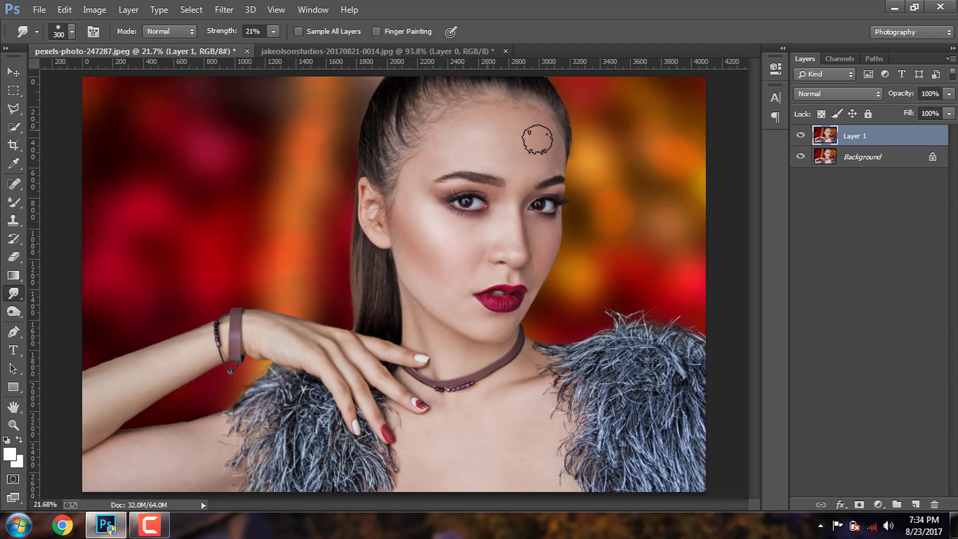
{"action": "key", "text": "bracketleft"}
{"action": "key", "text": "bracketleft"}
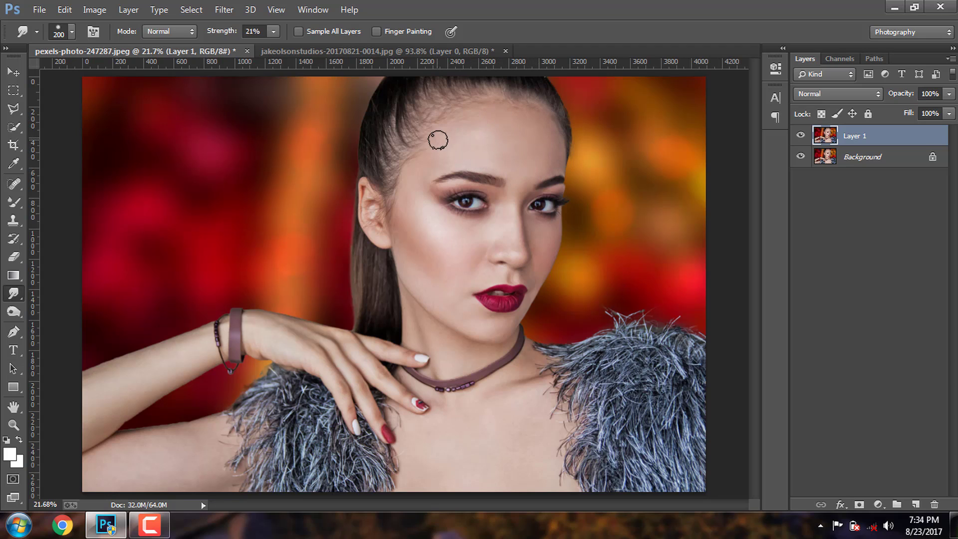
{"action": "key", "text": "bracketright"}
{"action": "key", "text": "bracketleft"}
{"action": "key", "text": "bracketleft"}
{"action": "key", "text": "bracketleft"}
{"action": "key", "text": "bracketleft"}
{"action": "key", "text": "bracketleft"}
{"action": "key", "text": "bracketleft"}
{"action": "key", "text": "bracketright"}
{"action": "key", "text": "bracketright"}
{"action": "key", "text": "bracketright"}
{"action": "key", "text": "bracketleft"}
{"action": "key", "text": "bracketright"}
{"action": "key", "text": "bracketright"}
{"action": "key", "text": "bracketright"}
{"action": "key", "text": "bracketleft"}
{"action": "key", "text": "bracketleft"}
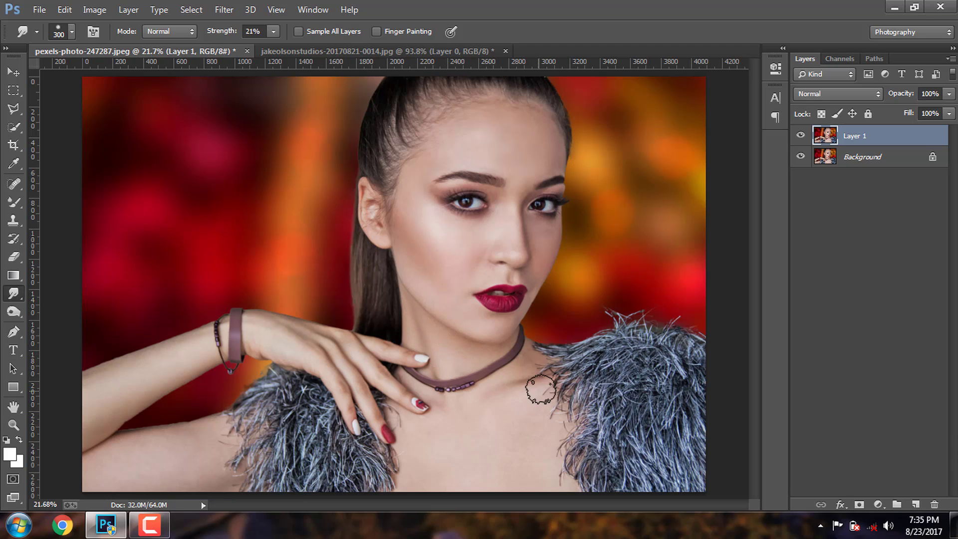
{"action": "key", "text": "bracketright"}
{"action": "key", "text": "bracketright"}
{"action": "key", "text": "bracketright"}
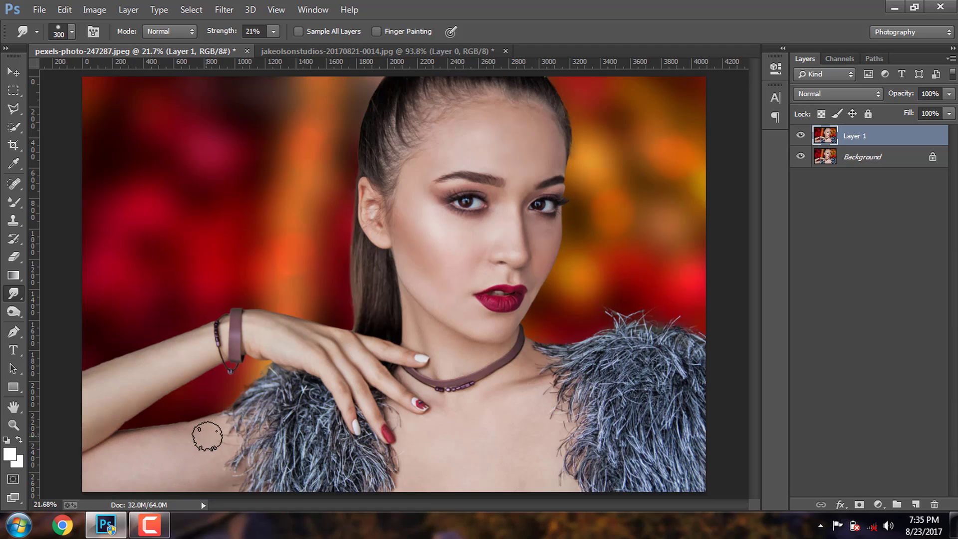
{"action": "key", "text": "bracketleft"}
{"action": "key", "text": "bracketleft"}
{"action": "key", "text": "bracketleft"}
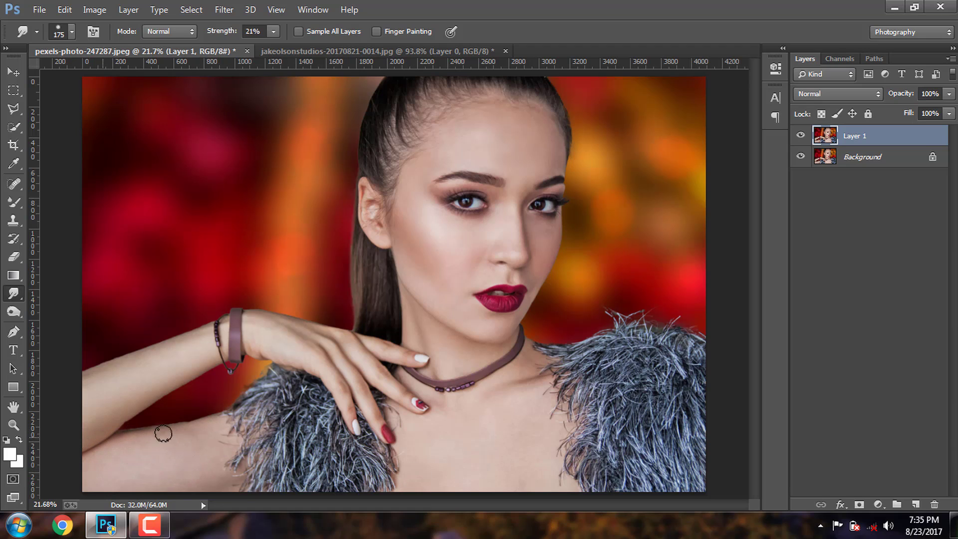
{"action": "key", "text": "bracketright"}
{"action": "key", "text": "bracketright"}
{"action": "key", "text": "bracketright"}
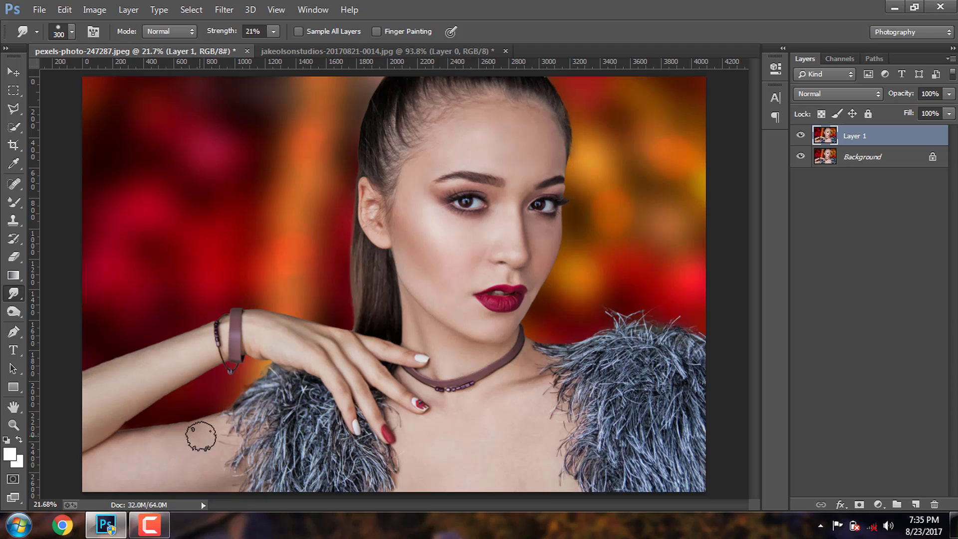
{"action": "key", "text": "bracketright"}
{"action": "key", "text": "bracketleft"}
{"action": "key", "text": "bracketleft"}
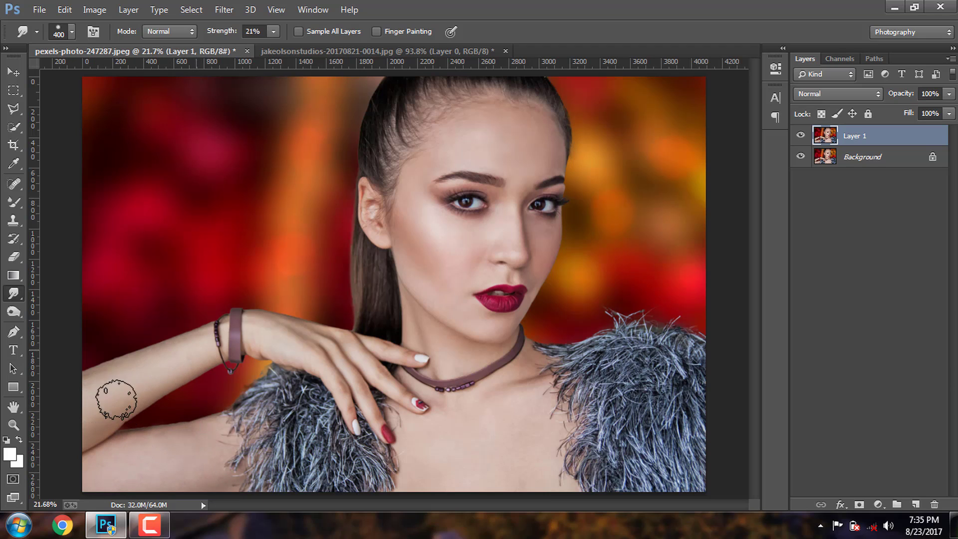
{"action": "key", "text": "bracketleft"}
{"action": "key", "text": "bracketleft"}
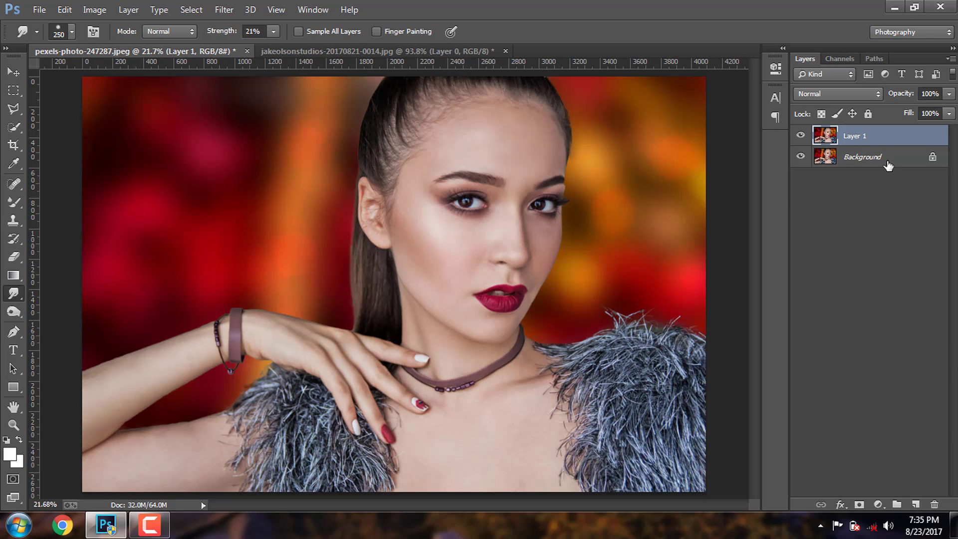
In Camera Raw on Layer 1, set Clarity +10 and Blacks -12, then raise the whites
{"action": "right_click", "coordinate": [880, 138]}
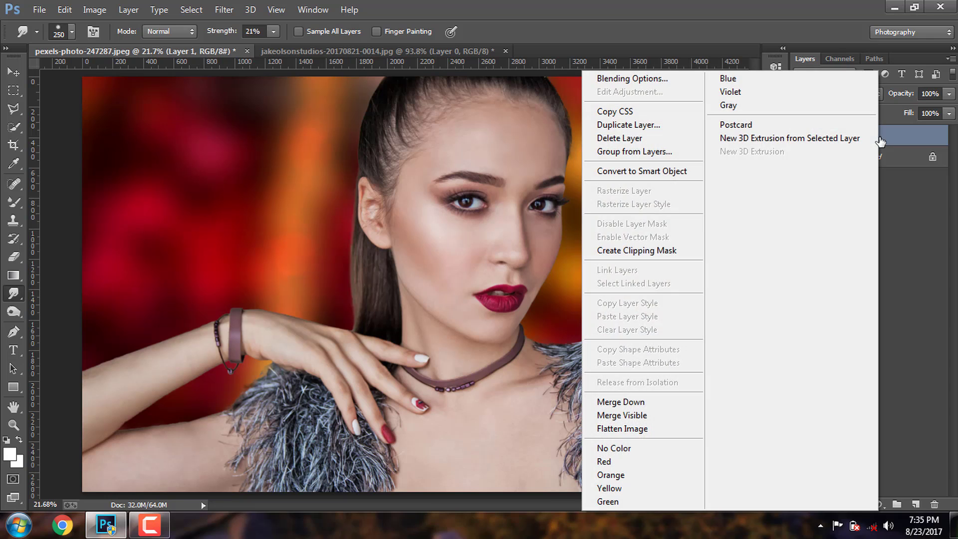
{"action": "left_click", "coordinate": [624, 402]}
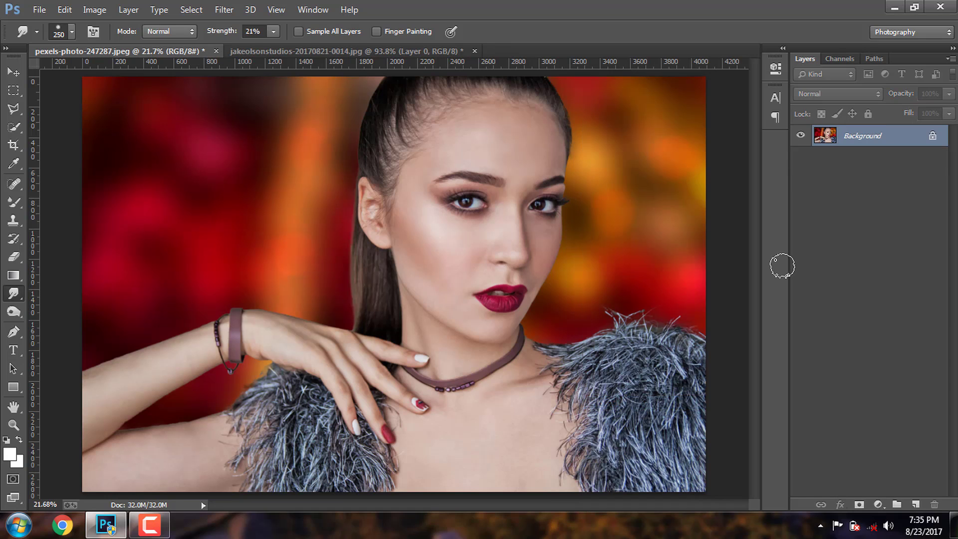
{"action": "key", "text": "ctrl+z"}
{"action": "left_click", "coordinate": [220, 9]}
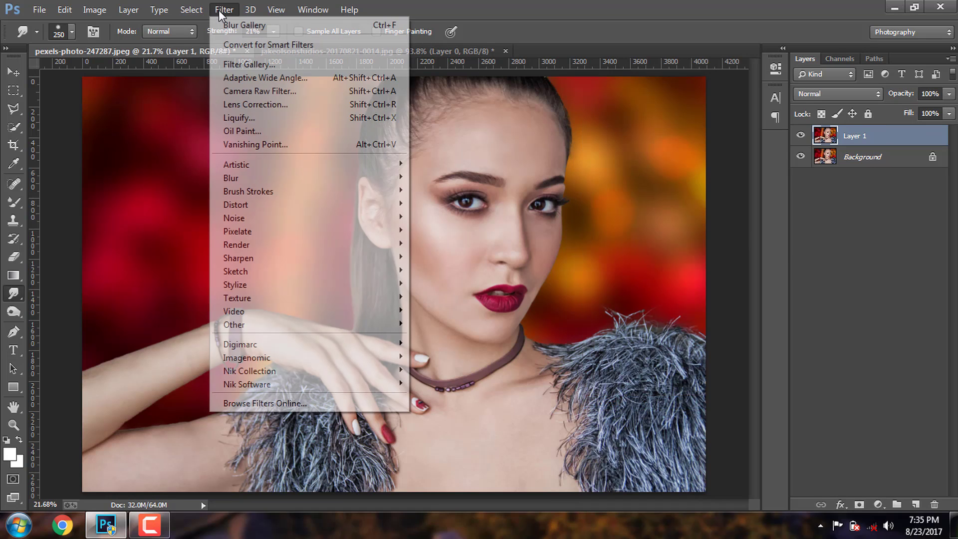
{"action": "left_click", "coordinate": [240, 91]}
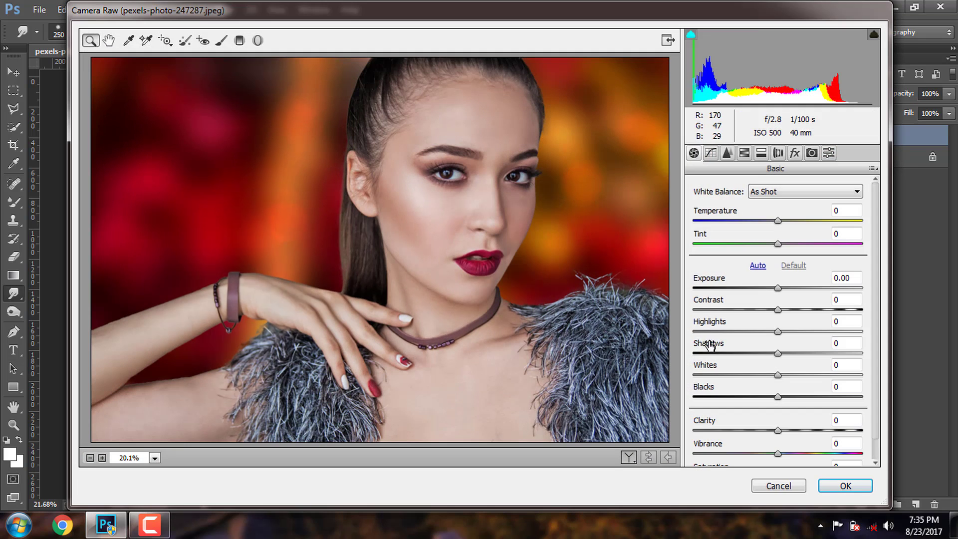
{"action": "left_click_drag", "start_coordinate": [778, 432], "coordinate": [787, 432]}
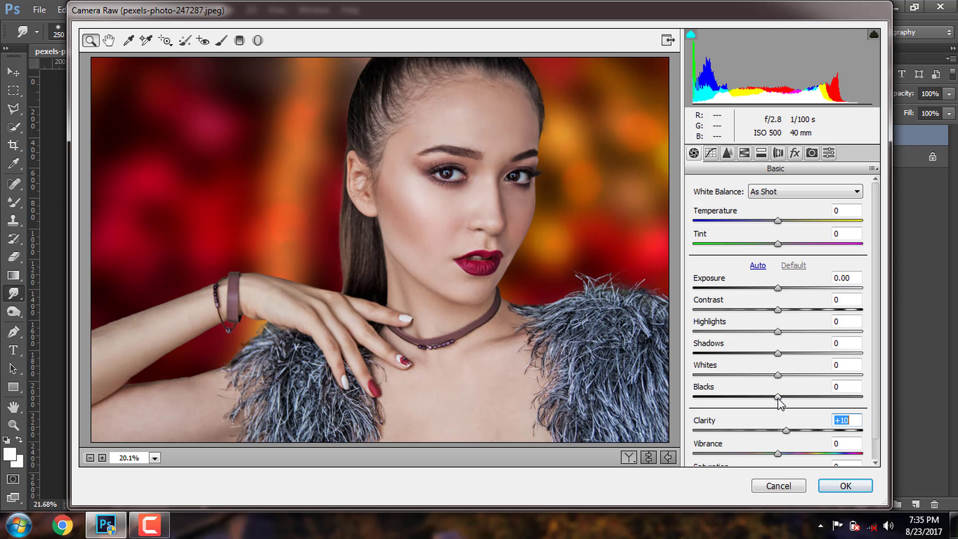
{"action": "mouse_move", "coordinate": [778, 397]}
{"action": "left_mouse_down"}
{"action": "mouse_move", "coordinate": [768, 398]}
{"action": "mouse_move", "coordinate": [793, 376]}
{"action": "mouse_move", "coordinate": [782, 332]}
{"action": "mouse_move", "coordinate": [789, 310]}
{"action": "left_mouse_up"}
{"action": "left_click", "coordinate": [779, 375]}
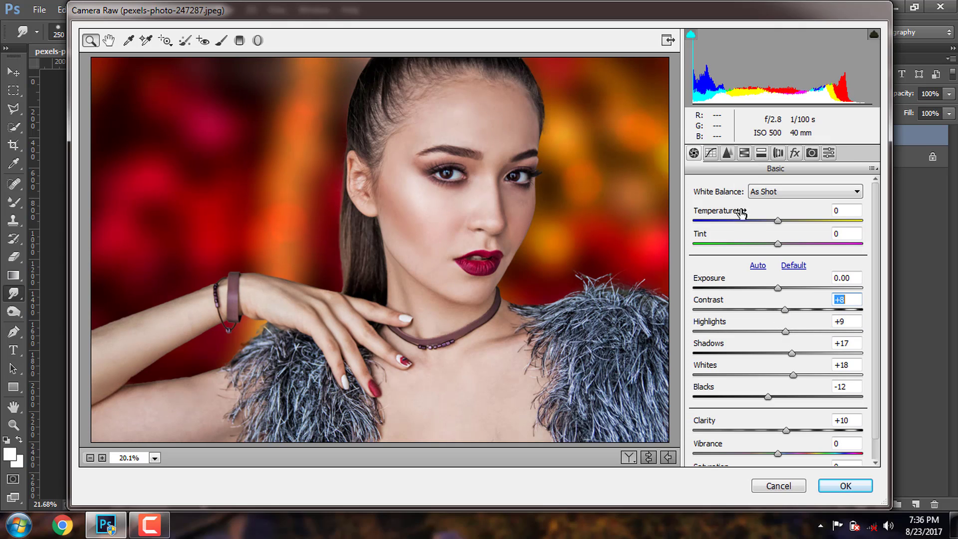
Add Detail sharpening of 22 and luminance noise reduction of 13
{"action": "left_click", "coordinate": [728, 153]}
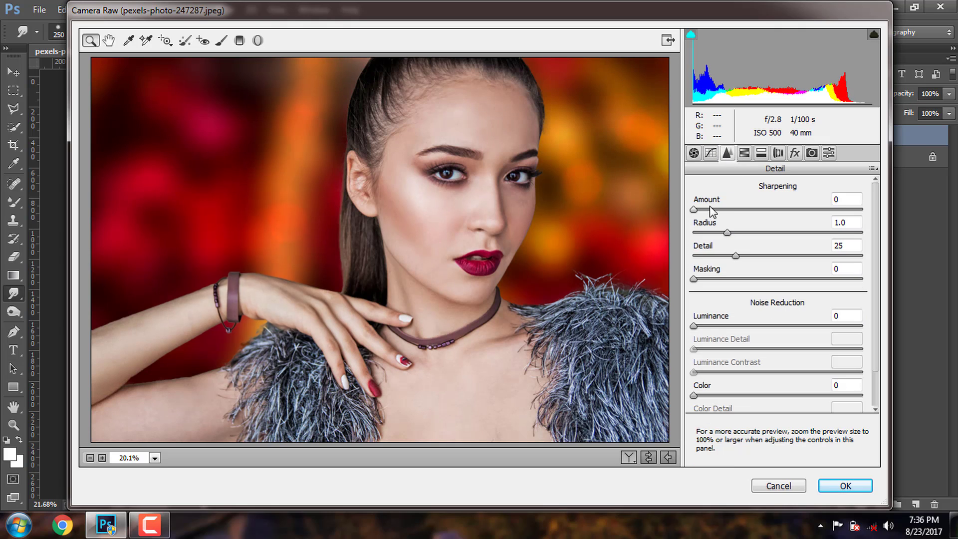
{"action": "left_click_drag", "start_coordinate": [709, 210], "coordinate": [718, 210]}
{"action": "left_click_drag", "start_coordinate": [694, 326], "coordinate": [717, 326]}
In HSL, desaturate the oranges to -15 and brighten their luminance
{"action": "left_click", "coordinate": [744, 153]}
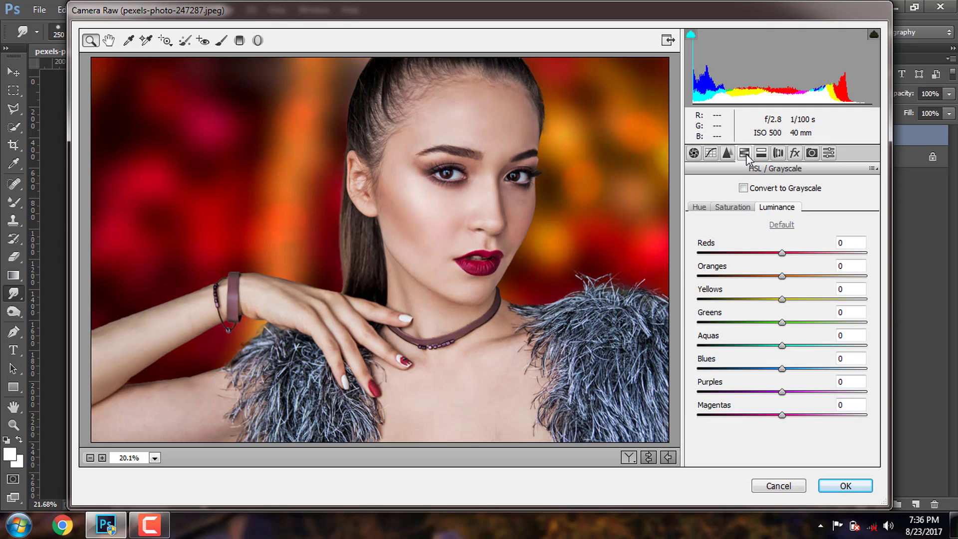
{"action": "left_click", "coordinate": [744, 205]}
{"action": "left_click_drag", "start_coordinate": [782, 275], "coordinate": [769, 276]}
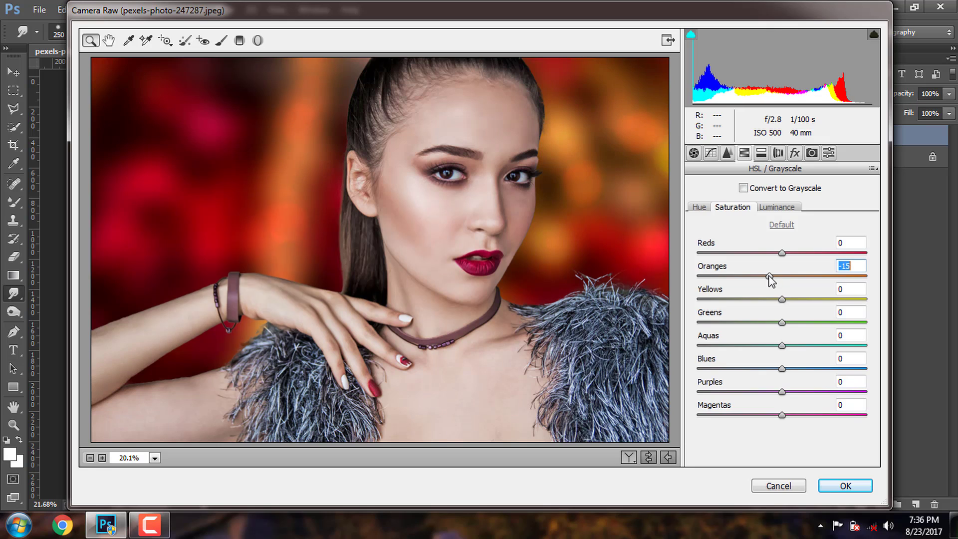
{"action": "left_click", "coordinate": [771, 209]}
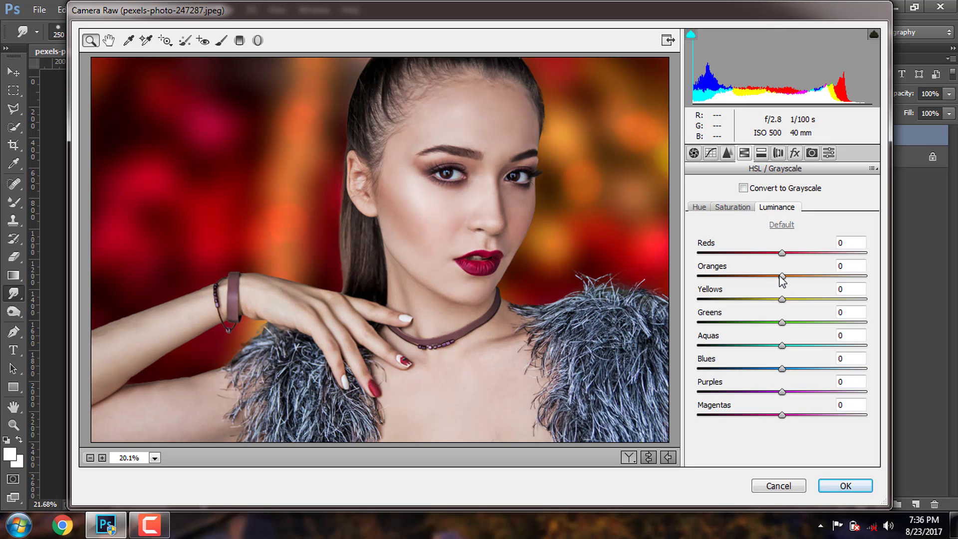
{"action": "left_click_drag", "start_coordinate": [782, 276], "coordinate": [798, 276]}
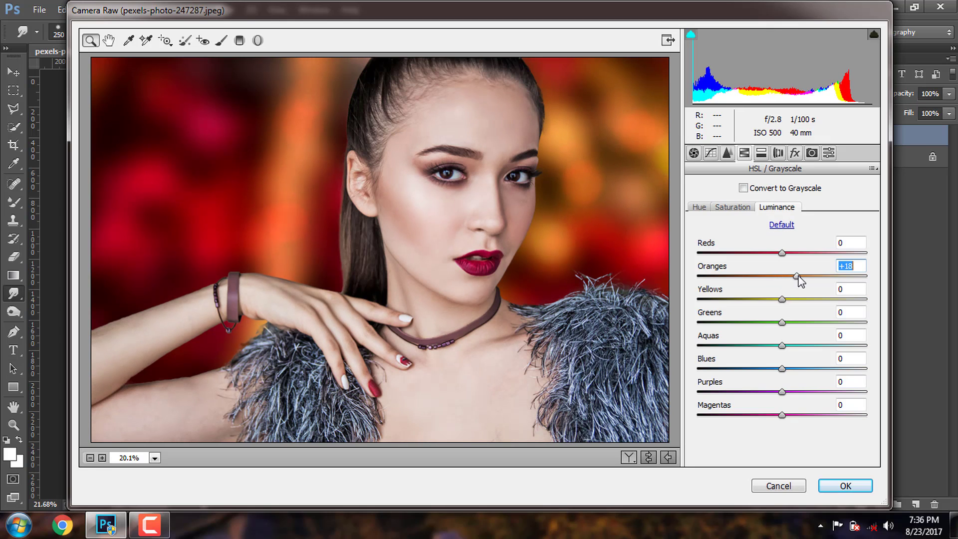
Raise saturation of Reds to +33, Yellows to +24 and Greens to +54, then apply Camera Raw
{"action": "left_click", "coordinate": [745, 208]}
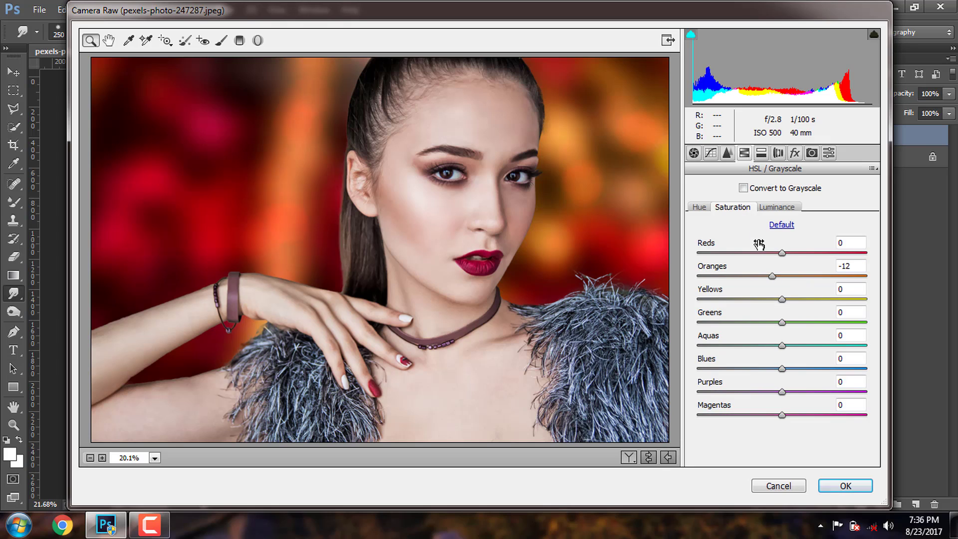
{"action": "left_click_drag", "start_coordinate": [782, 253], "coordinate": [810, 253]}
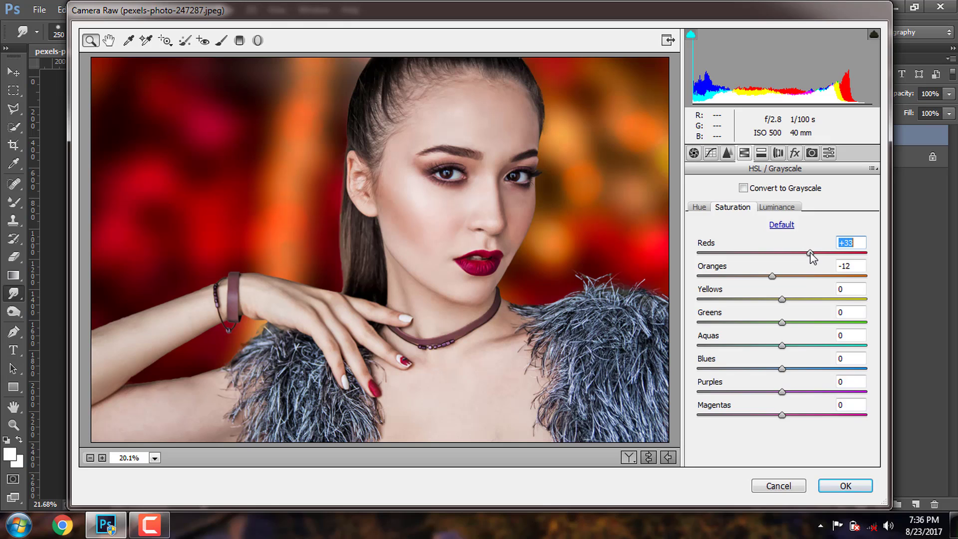
{"action": "mouse_move", "coordinate": [781, 298]}
{"action": "left_mouse_down"}
{"action": "mouse_move", "coordinate": [811, 300]}
{"action": "mouse_move", "coordinate": [829, 323]}
{"action": "left_mouse_up"}
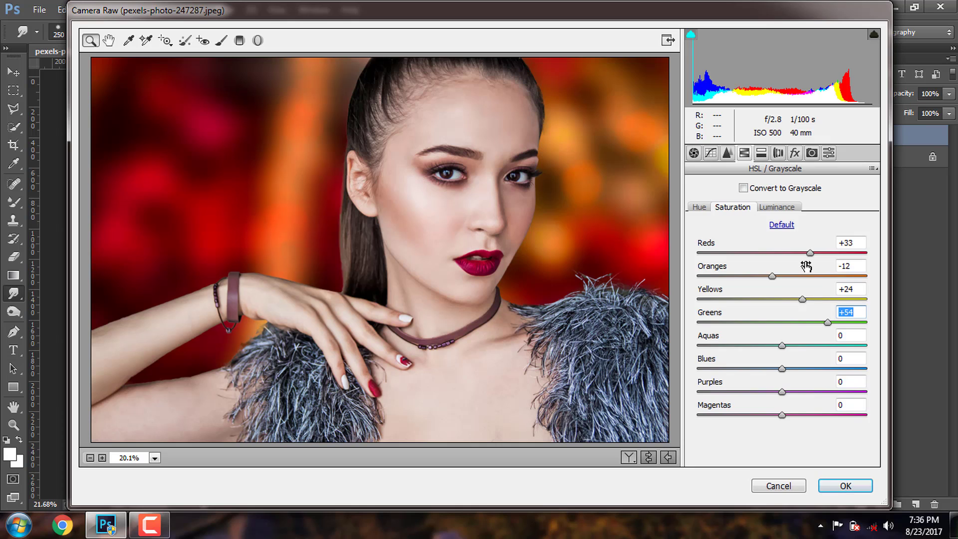
{"action": "left_click", "coordinate": [854, 486]}
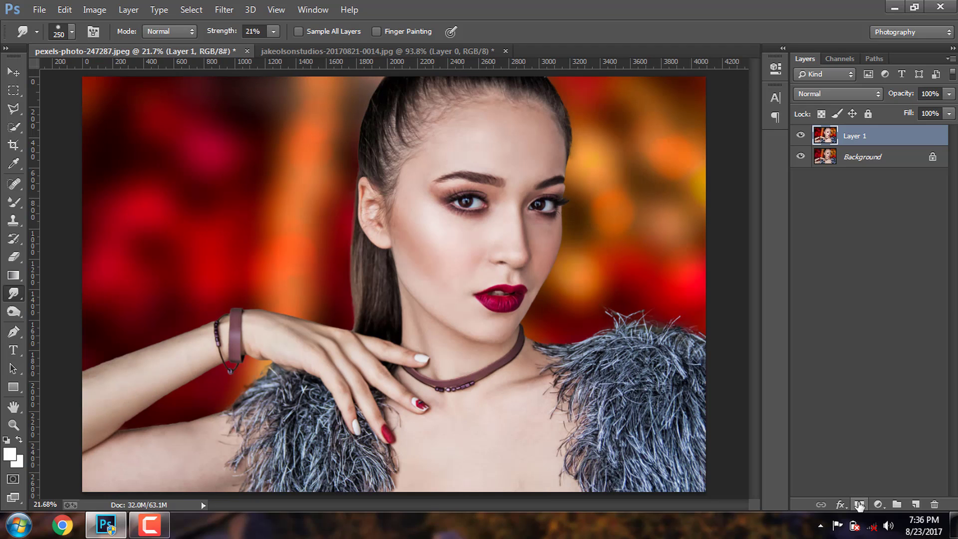
Add a Selective Color layer with Blacks nudged to +6% and merge it down into Layer 1
{"action": "left_click", "coordinate": [877, 505]}
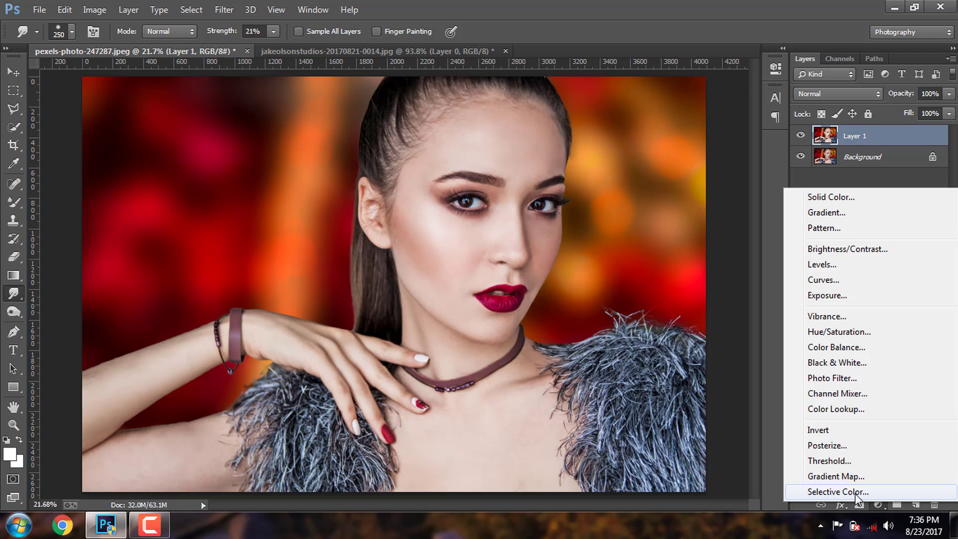
{"action": "left_click", "coordinate": [843, 492]}
{"action": "left_click_drag", "start_coordinate": [682, 239], "coordinate": [684, 239]}
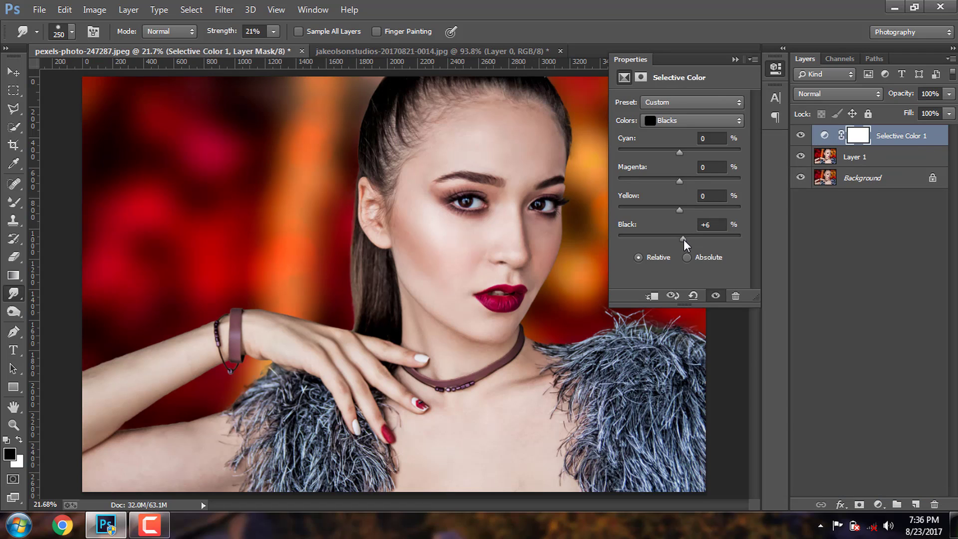
{"action": "left_click", "coordinate": [735, 60]}
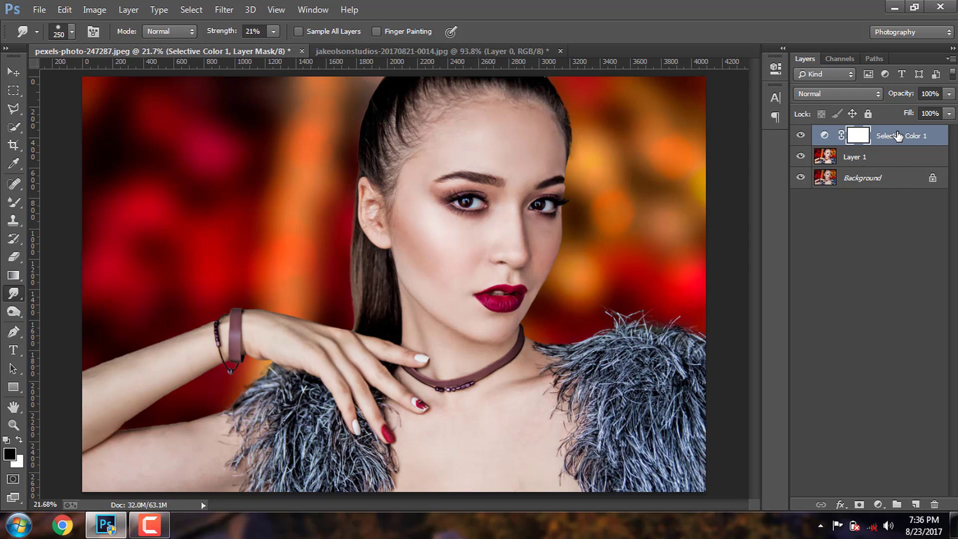
{"action": "right_click", "coordinate": [899, 137]}
{"action": "left_click", "coordinate": [645, 402]}
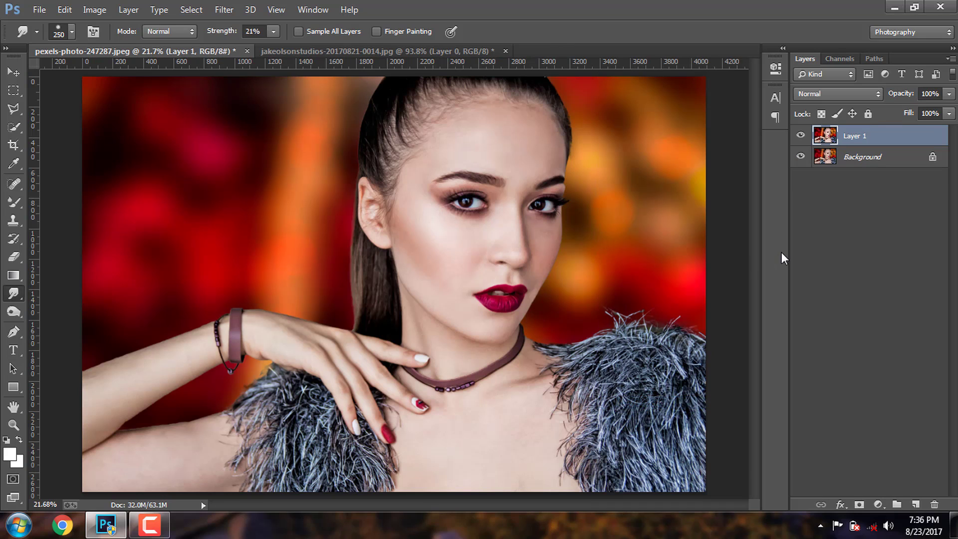
Add a Color Lookup layer using the Fuji F125 Kodak 3DLUT after trying other presets
{"action": "left_click", "coordinate": [878, 505]}
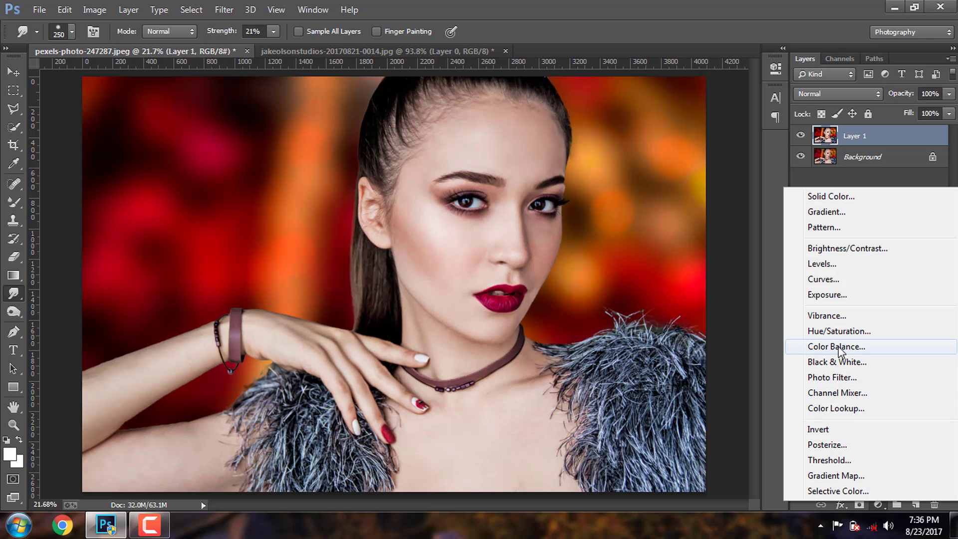
{"action": "left_click", "coordinate": [836, 408]}
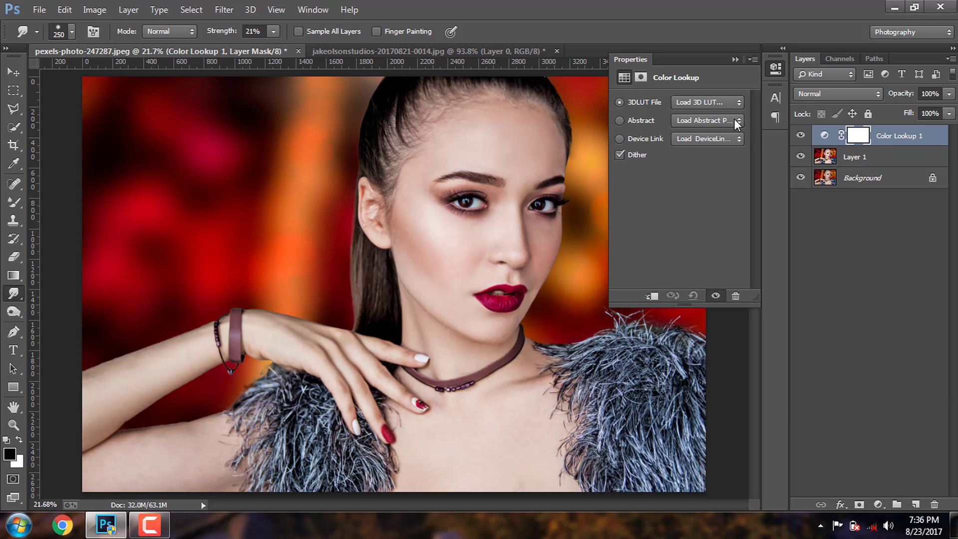
{"action": "left_click", "coordinate": [719, 103]}
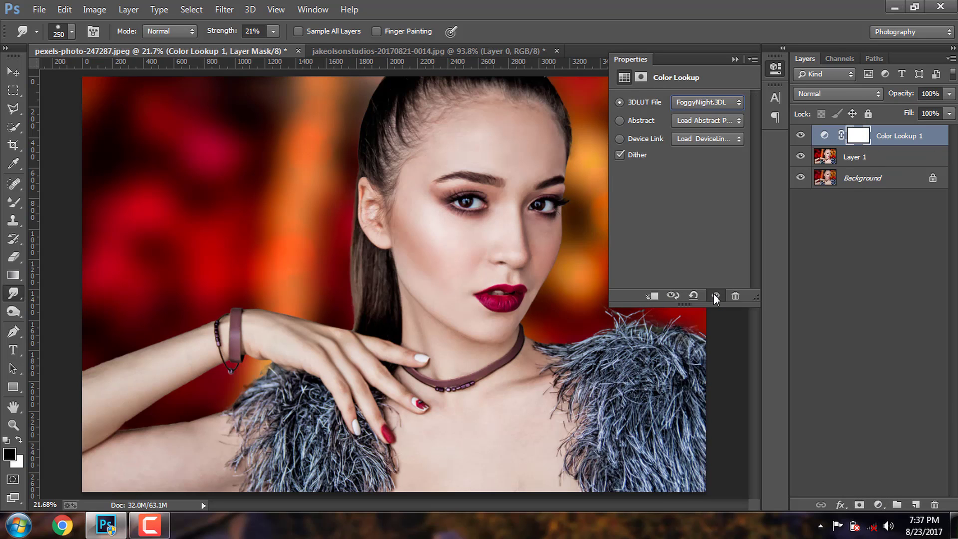
{"action": "left_click", "coordinate": [714, 294]}
{"action": "key", "text": "Down"}
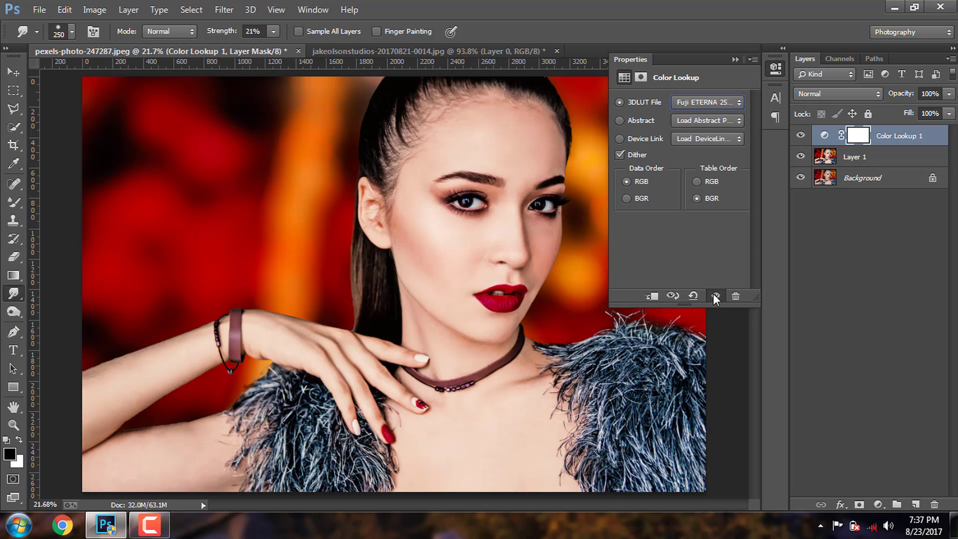
{"action": "key", "text": "Down"}
{"action": "key", "text": "Down"}
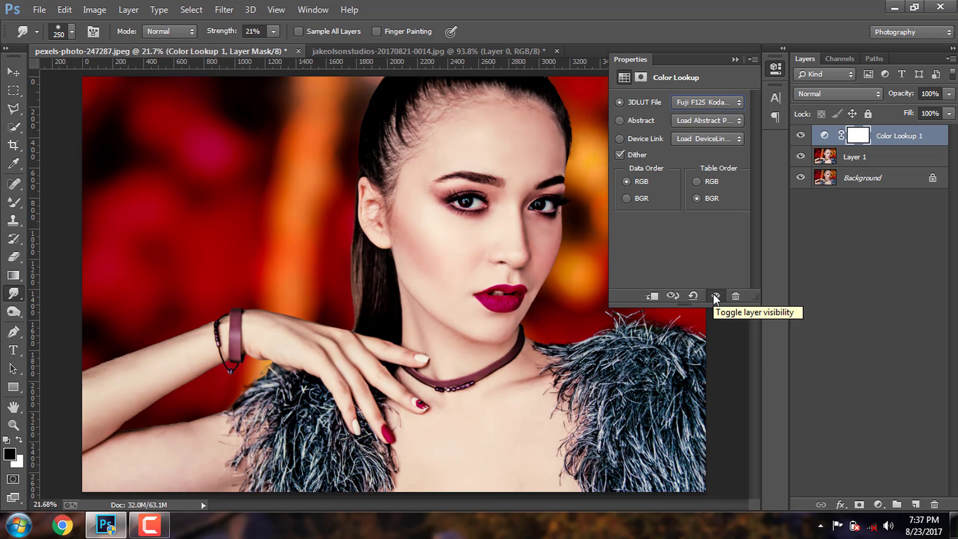
{"action": "key", "text": "Down"}
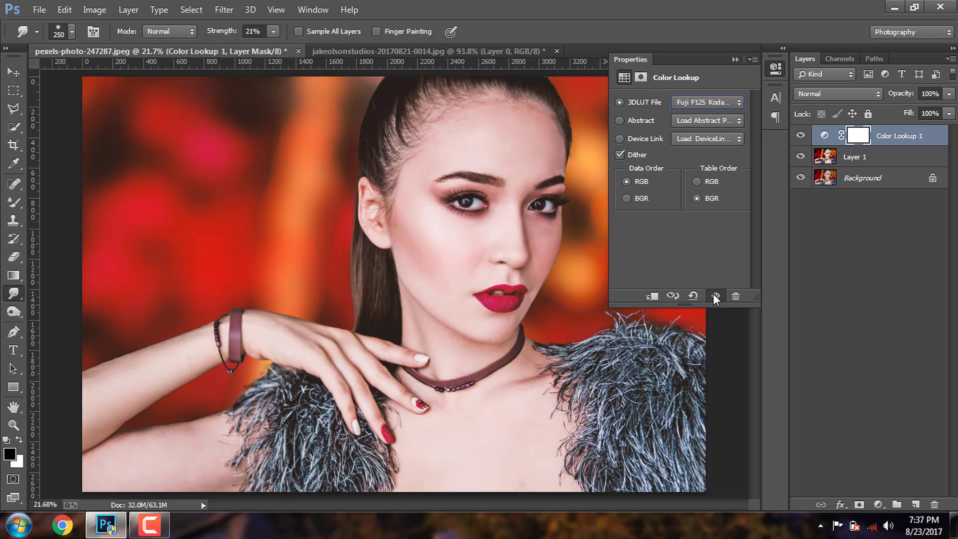
{"action": "key", "text": "Down"}
{"action": "key", "text": "Down"}
{"action": "key", "text": "Down"}
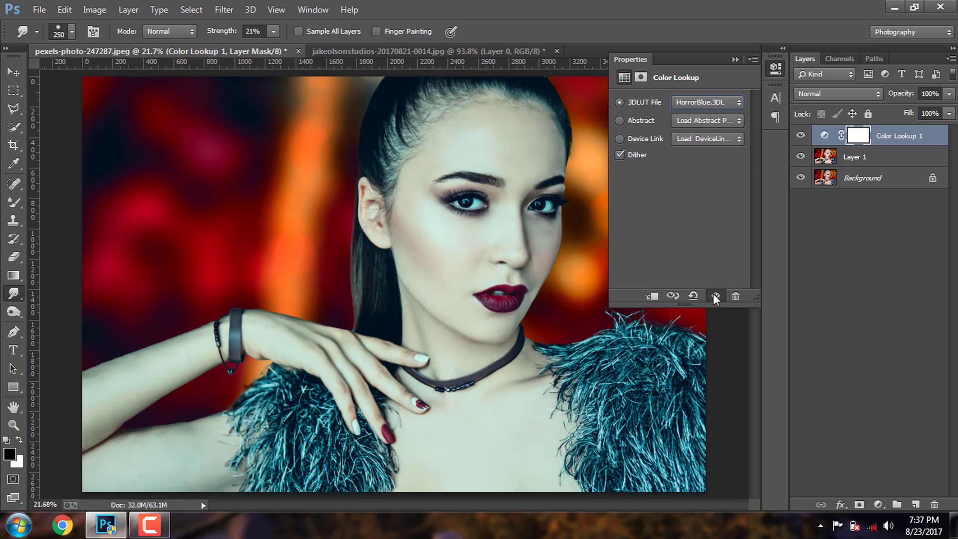
{"action": "key", "text": "Up"}
{"action": "key", "text": "Up"}
{"action": "key", "text": "Up"}
{"action": "key", "text": "Up"}
{"action": "key", "text": "Up"}
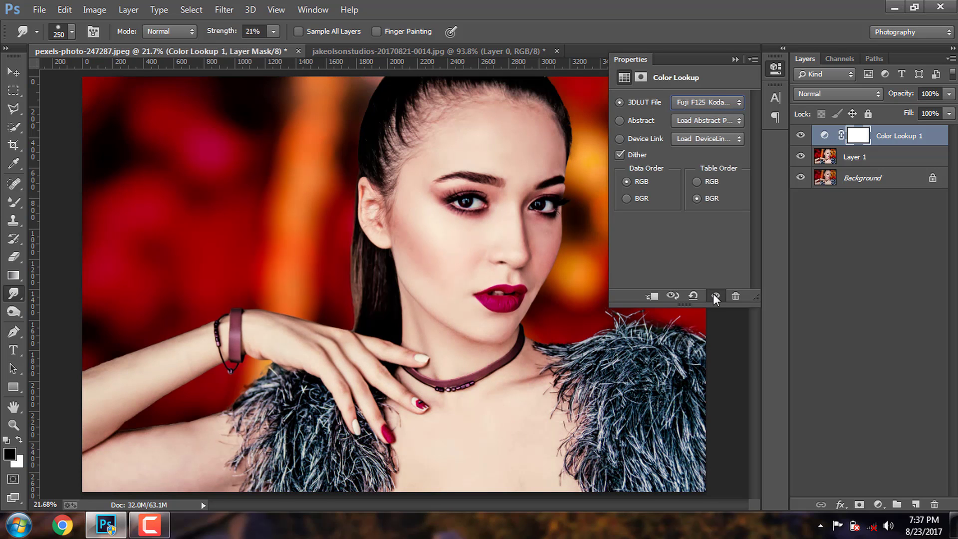
{"action": "left_click", "coordinate": [732, 59]}
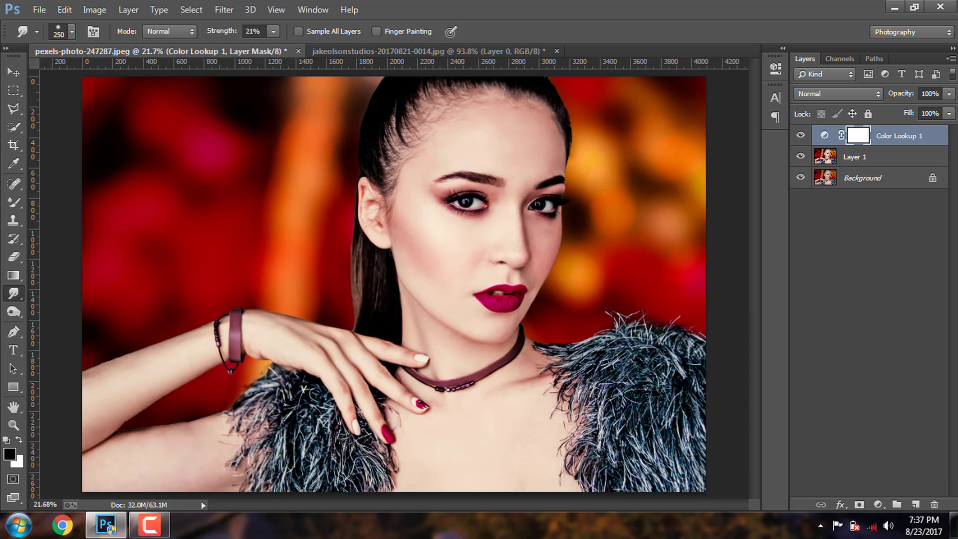
Lower the Color Lookup layer to 31% opacity and merge it down into Layer 1
{"action": "left_click", "coordinate": [949, 93]}
{"action": "mouse_move", "coordinate": [948, 109]}
{"action": "left_mouse_down"}
{"action": "mouse_move", "coordinate": [875, 112]}
{"action": "mouse_move", "coordinate": [890, 112]}
{"action": "left_mouse_up"}
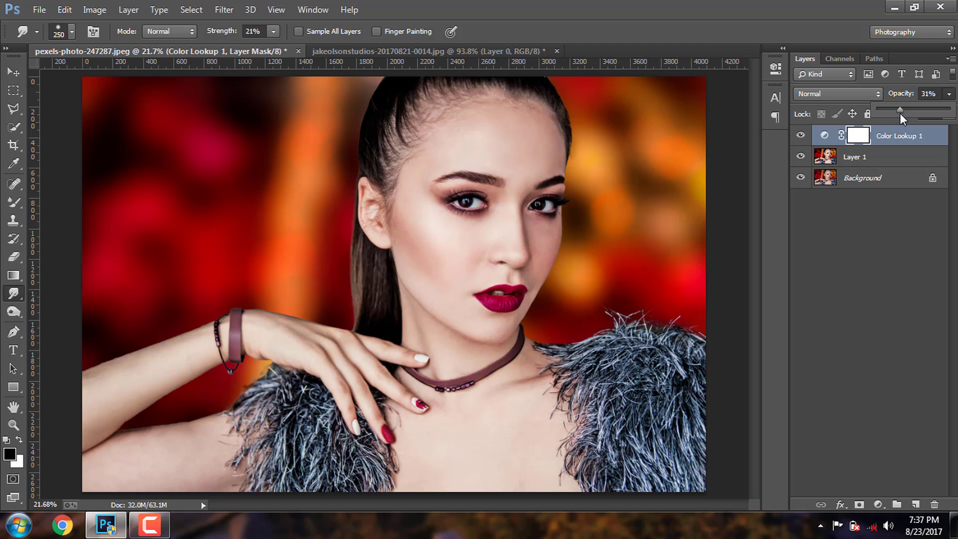
{"action": "left_click", "coordinate": [896, 136]}
{"action": "right_click", "coordinate": [895, 137]}
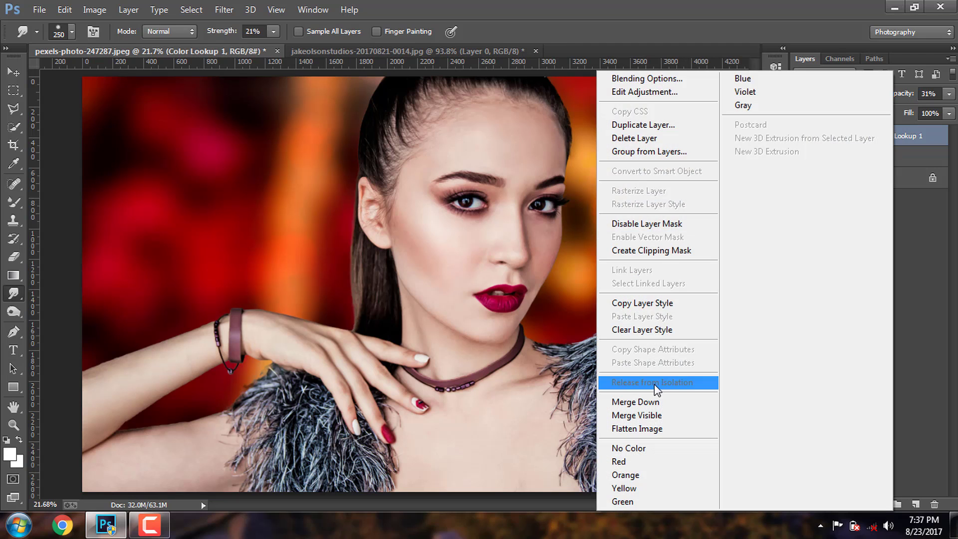
{"action": "left_click", "coordinate": [644, 402]}
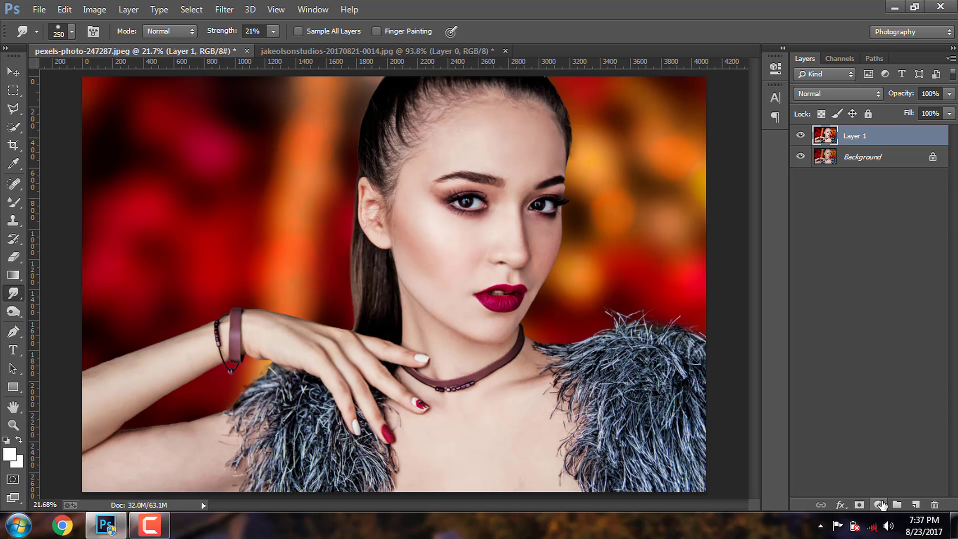
Add a Curves layer raising the Blue and Red channel black points for tinted shadows
{"action": "left_click", "coordinate": [880, 506]}
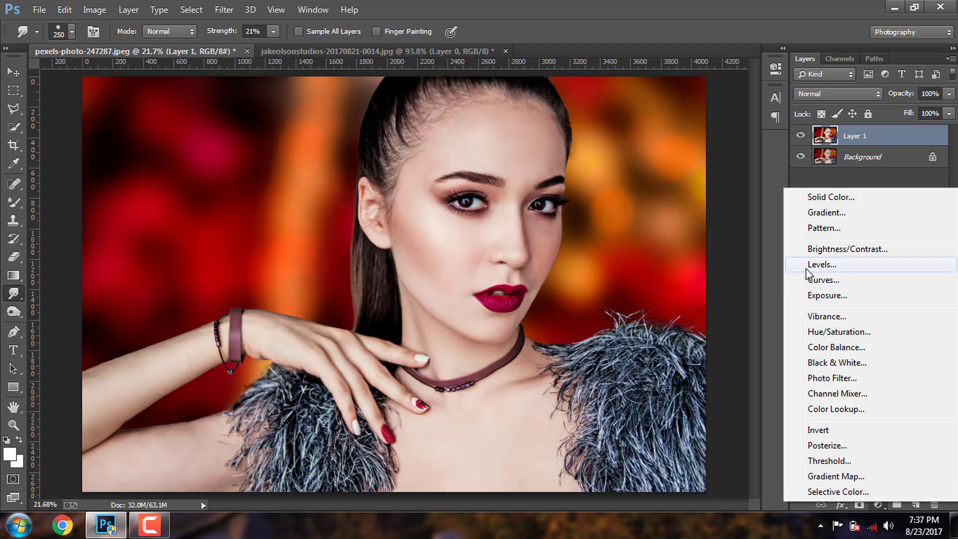
{"action": "left_click", "coordinate": [807, 276]}
{"action": "left_click", "coordinate": [659, 123]}
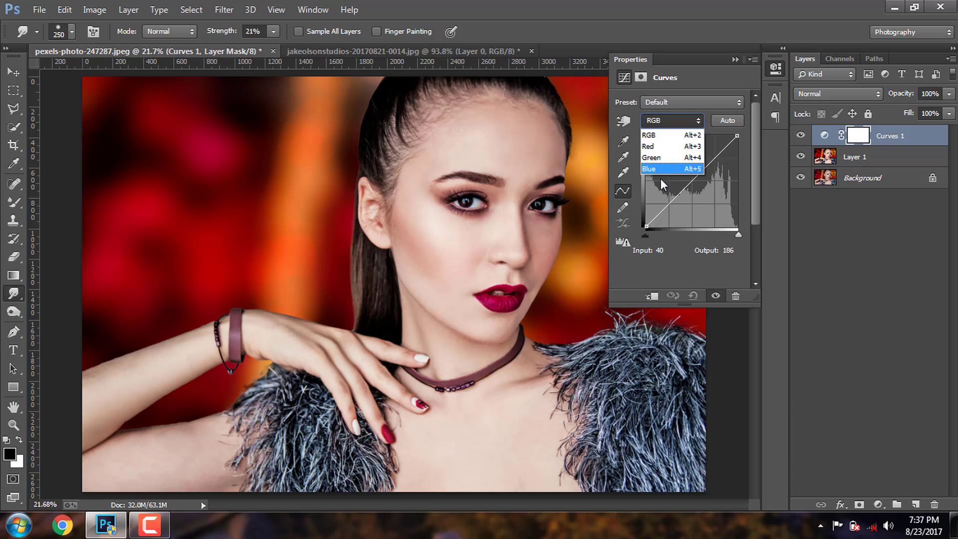
{"action": "left_click", "coordinate": [657, 168]}
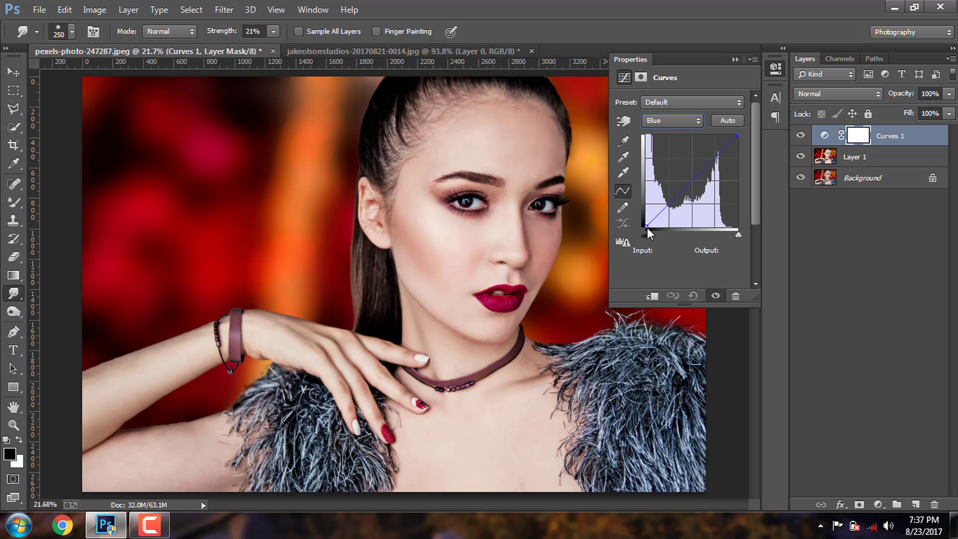
{"action": "left_click_drag", "start_coordinate": [645, 223], "coordinate": [646, 218]}
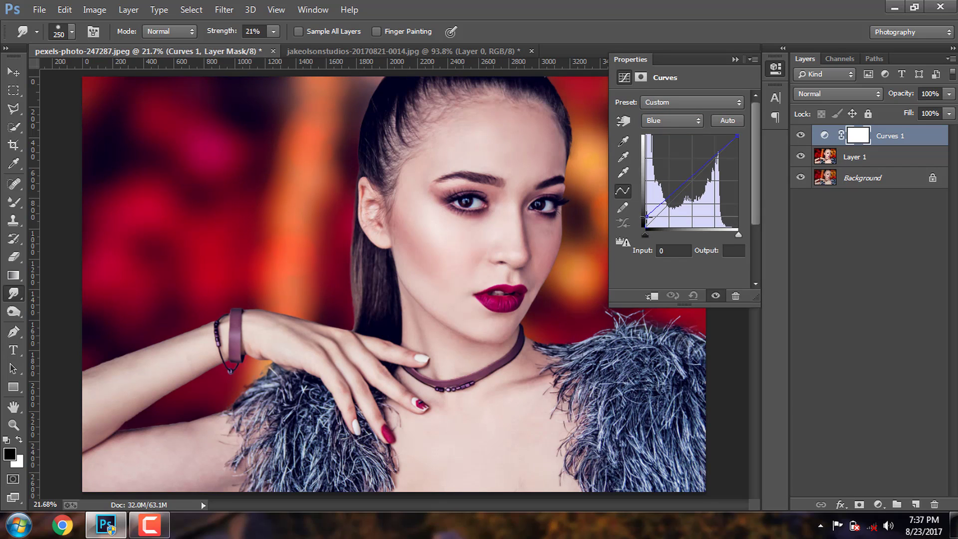
{"action": "left_click", "coordinate": [685, 120]}
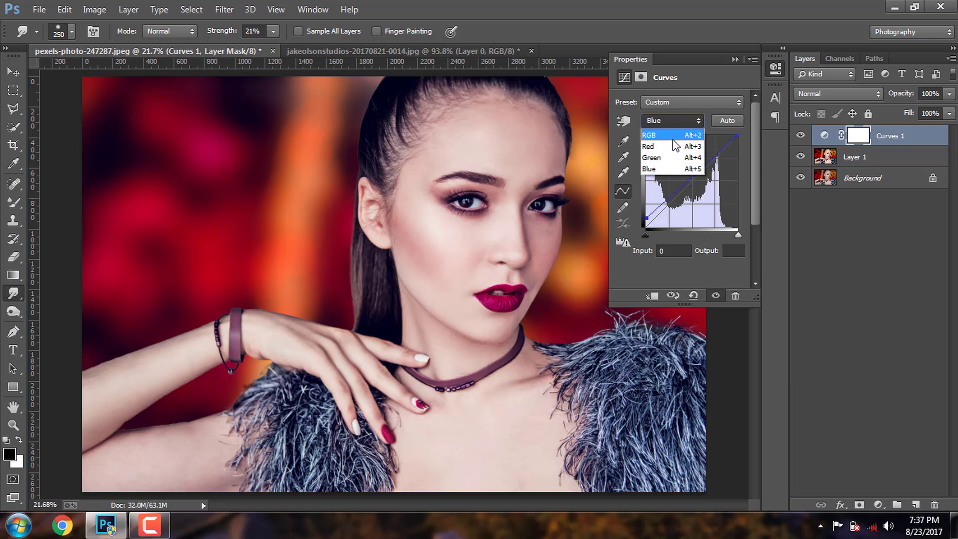
{"action": "left_click", "coordinate": [659, 140]}
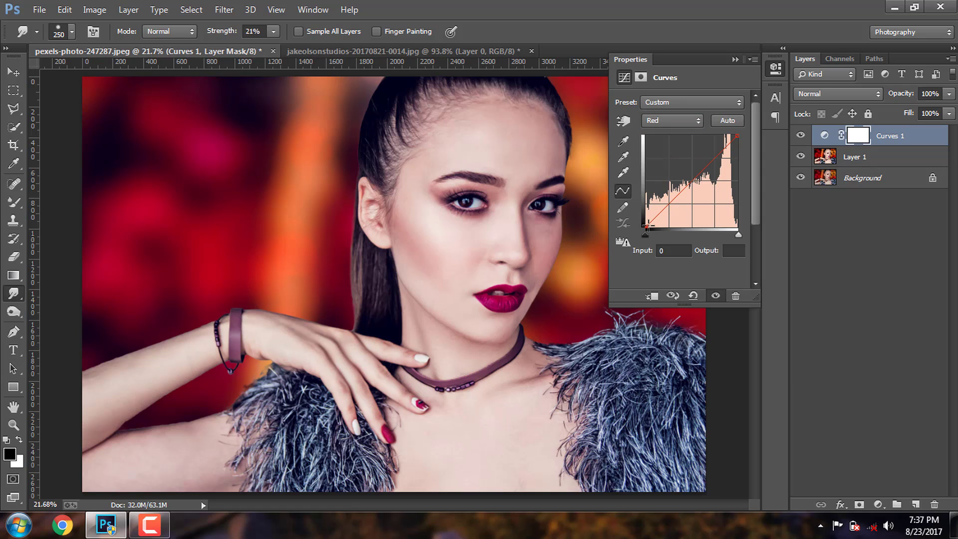
{"action": "left_click_drag", "start_coordinate": [649, 223], "coordinate": [651, 222]}
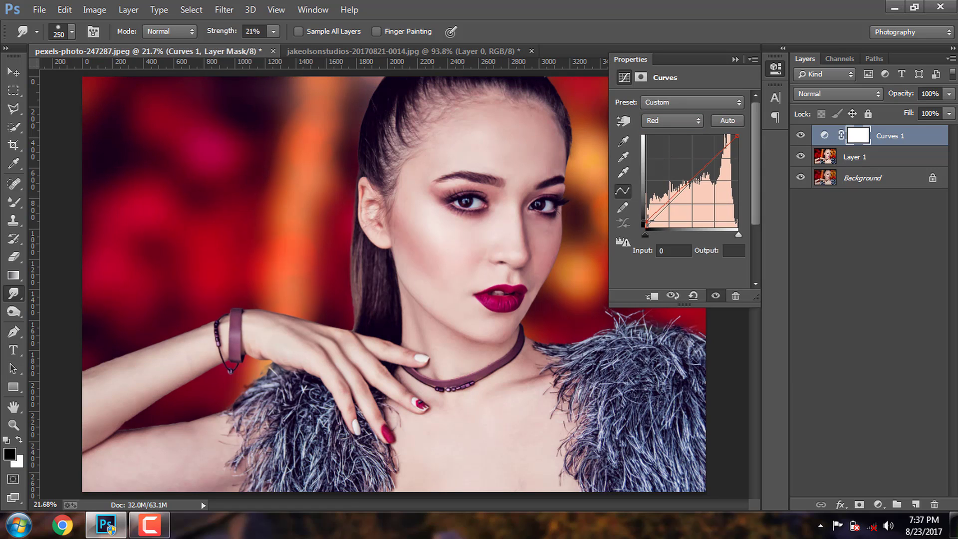
{"action": "left_click", "coordinate": [736, 58]}
Add Levels with input 15/247 and output 12/253, then merge all visible layers
{"action": "left_click", "coordinate": [880, 506]}
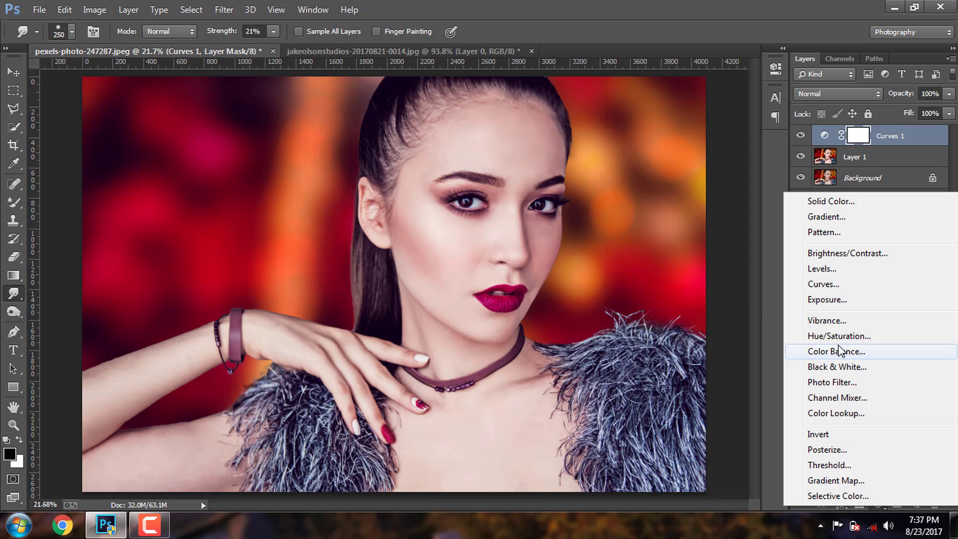
{"action": "left_click", "coordinate": [826, 269]}
{"action": "left_click_drag", "start_coordinate": [635, 245], "coordinate": [640, 245]}
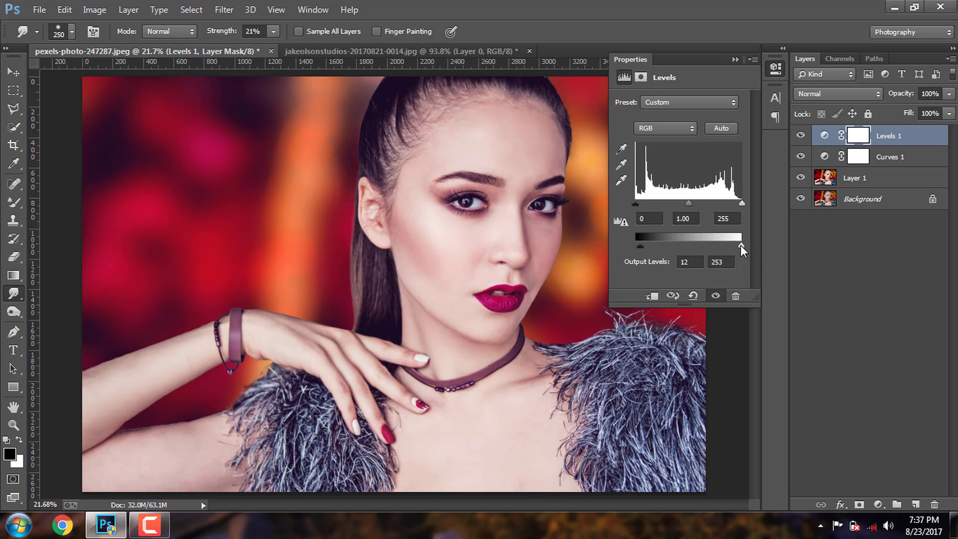
{"action": "mouse_move", "coordinate": [740, 245]}
{"action": "left_mouse_down"}
{"action": "mouse_move", "coordinate": [733, 244]}
{"action": "mouse_move", "coordinate": [741, 247]}
{"action": "left_mouse_up"}
{"action": "left_click_drag", "start_coordinate": [639, 205], "coordinate": [643, 206]}
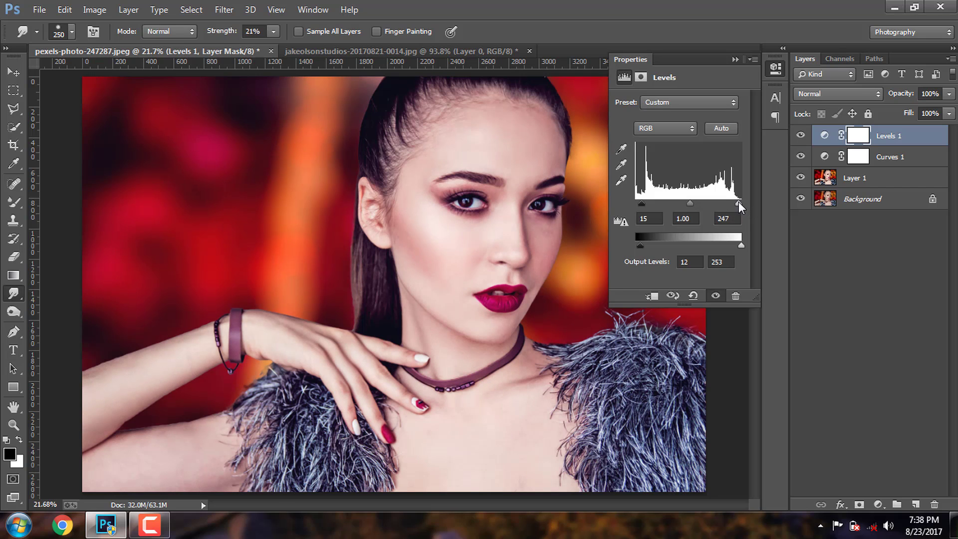
{"action": "left_click", "coordinate": [735, 60]}
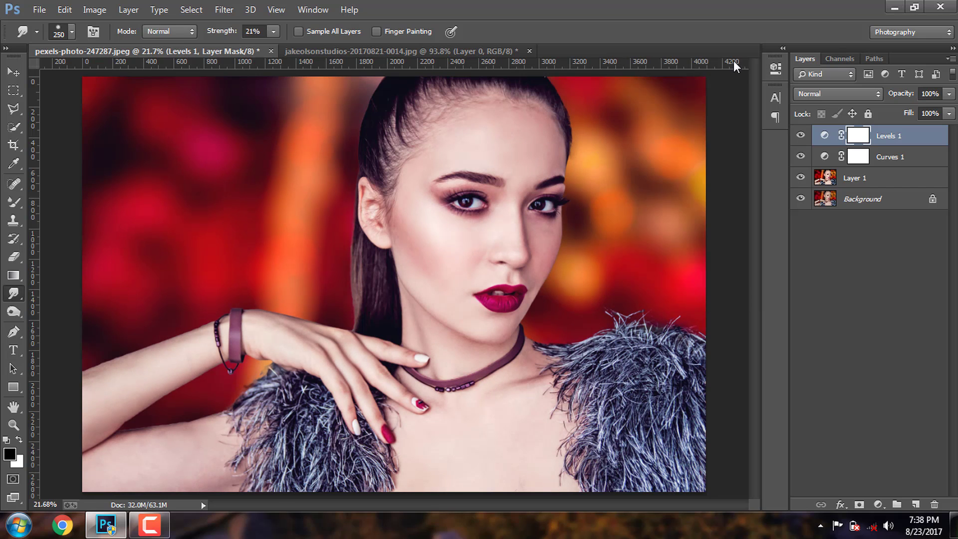
{"action": "right_click", "coordinate": [920, 151]}
{"action": "left_click", "coordinate": [660, 412]}
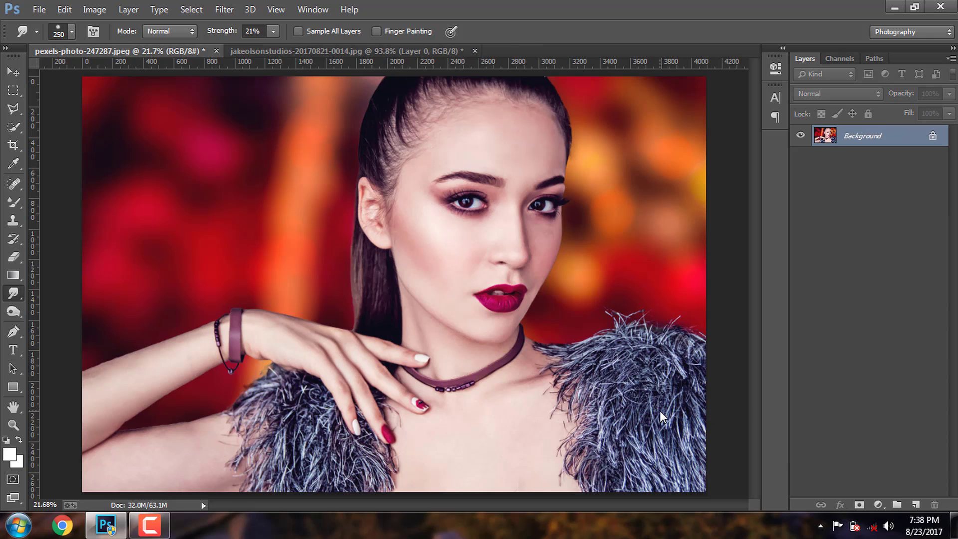
Duplicate the Background and add a Brightness/Contrast layer with contrast 8
{"action": "key", "text": "ctrl+j"}
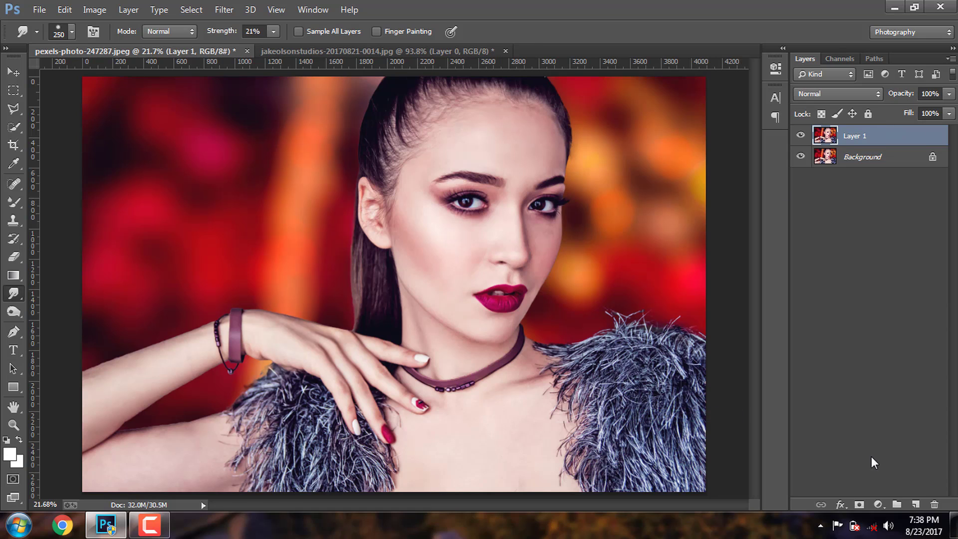
{"action": "left_click", "coordinate": [877, 505]}
{"action": "left_click", "coordinate": [831, 254]}
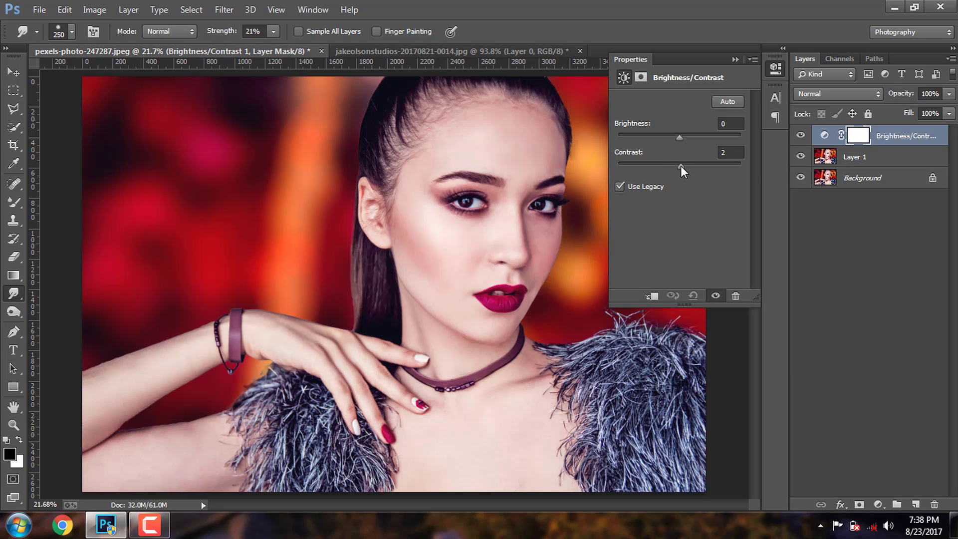
{"action": "left_click_drag", "start_coordinate": [680, 165], "coordinate": [684, 166]}
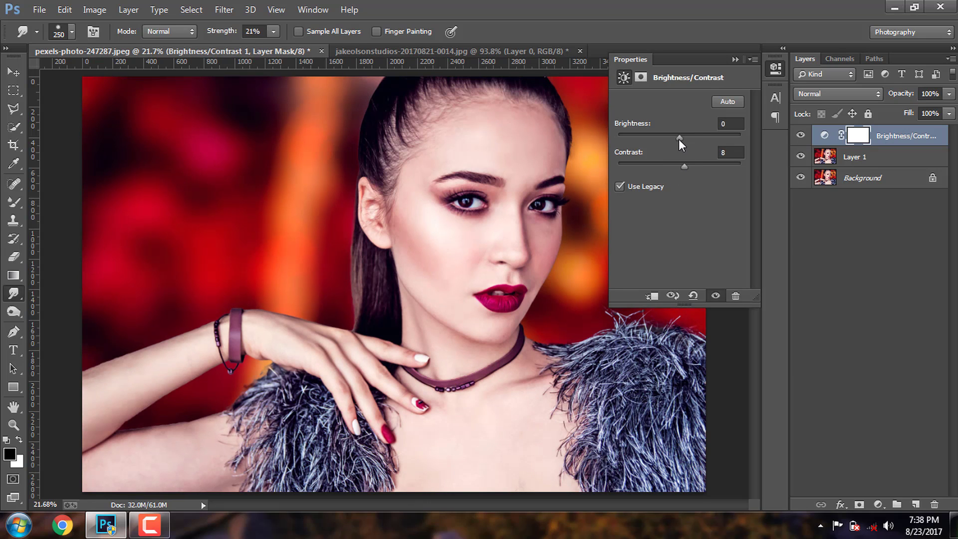
{"action": "left_click", "coordinate": [734, 59]}
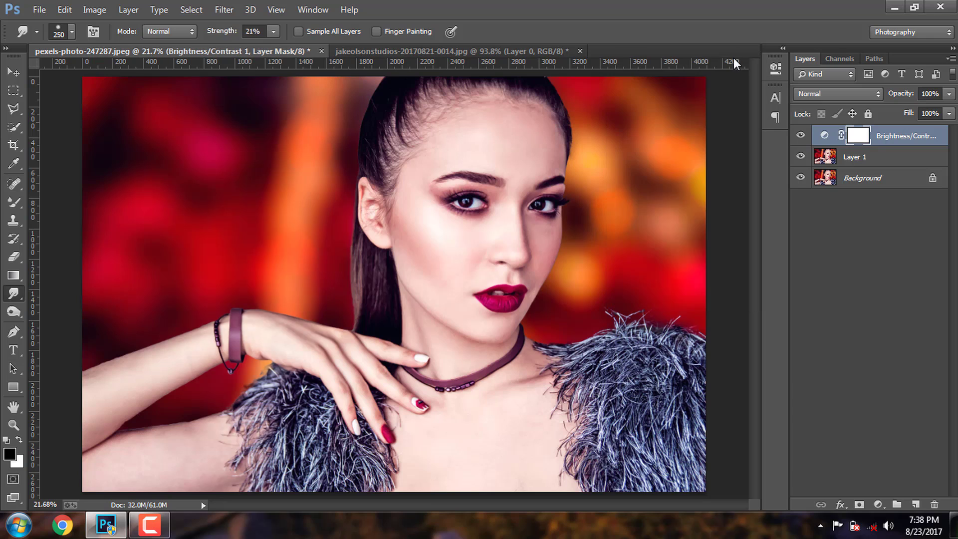
Add a Blue Photo Filter adjustment with density around 10
{"action": "left_click", "coordinate": [879, 505]}
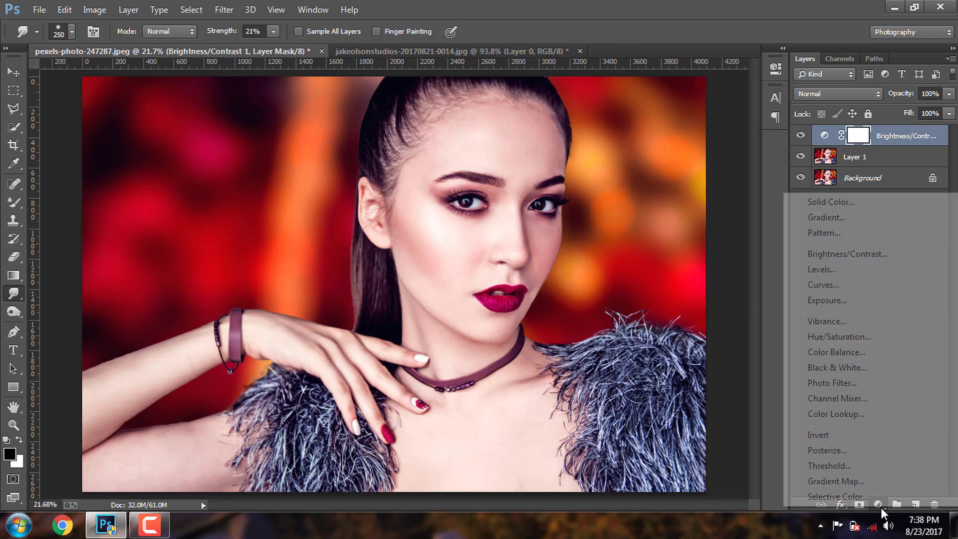
{"action": "left_click", "coordinate": [832, 383]}
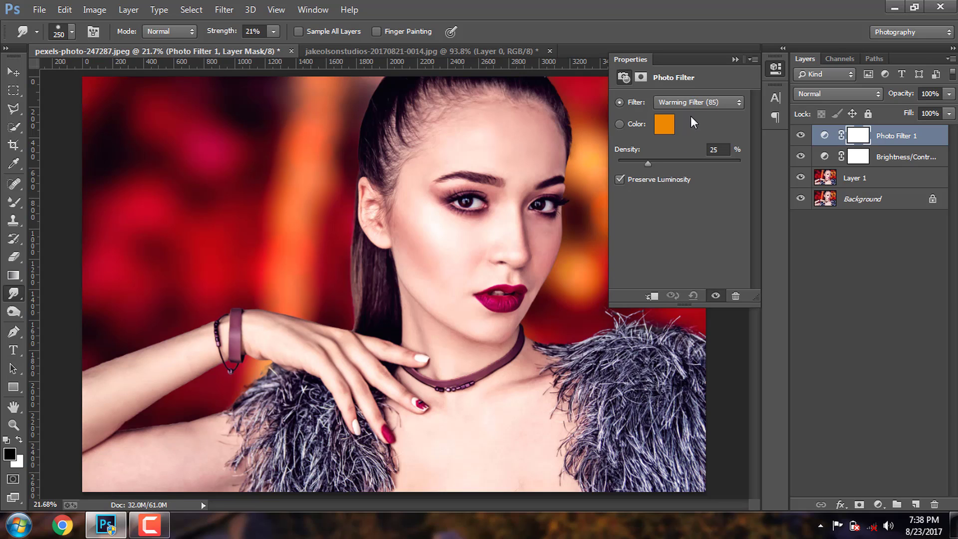
{"action": "left_click", "coordinate": [694, 102]}
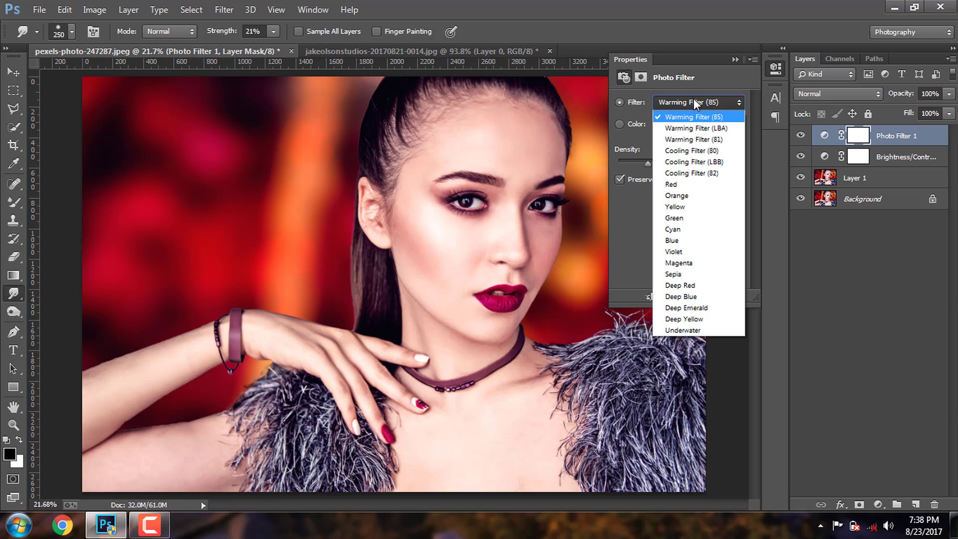
{"action": "left_click", "coordinate": [691, 242]}
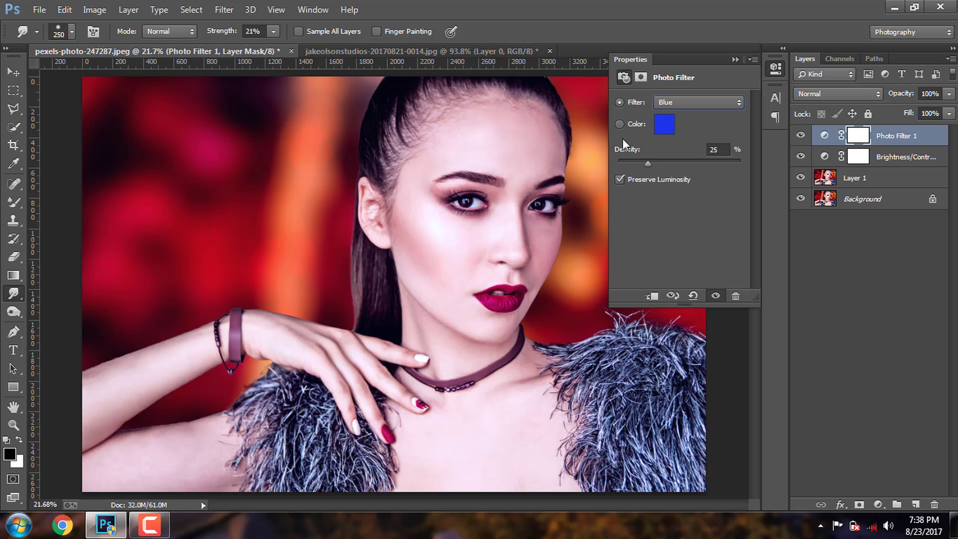
{"action": "left_click_drag", "start_coordinate": [645, 163], "coordinate": [628, 163]}
{"action": "left_click", "coordinate": [735, 59]}
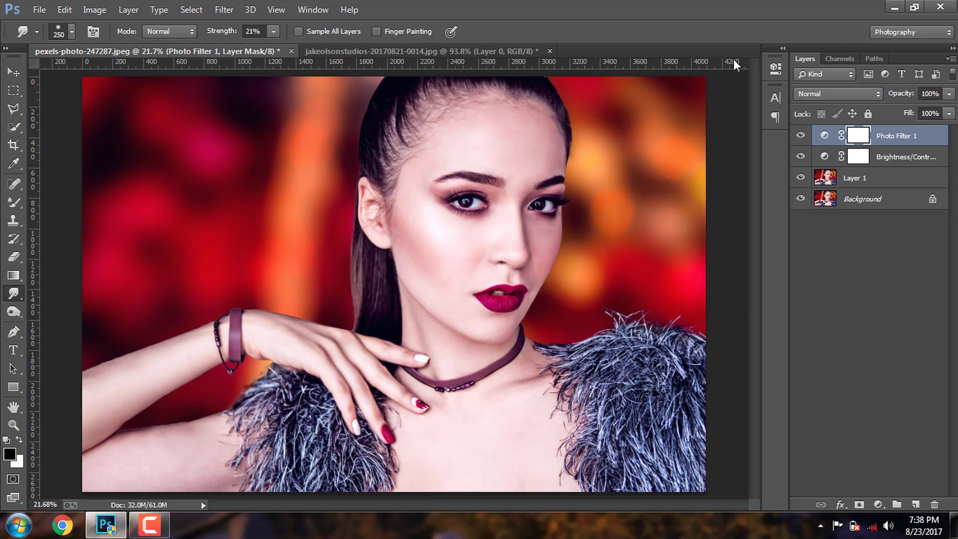
Merge all visible layers and duplicate the flattened image onto a new layer
{"action": "right_click", "coordinate": [891, 139]}
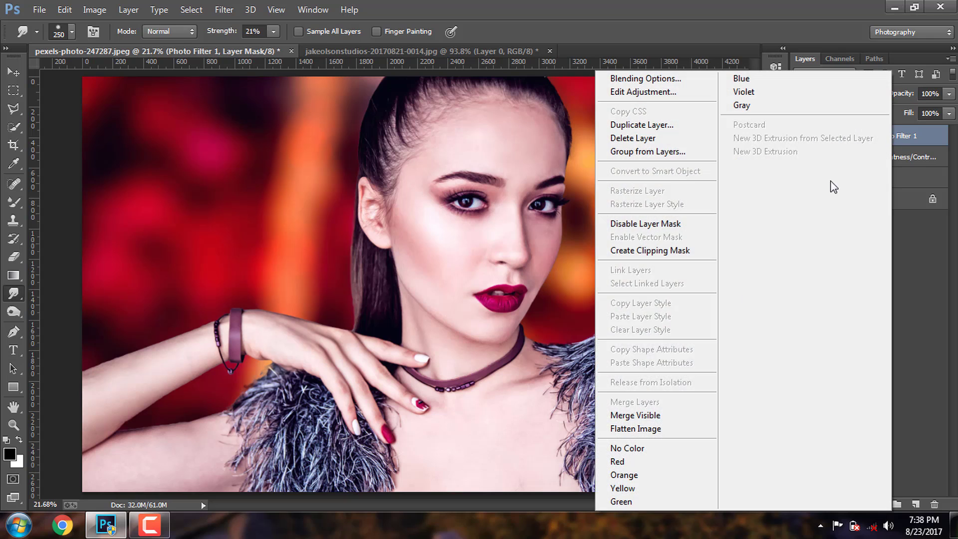
{"action": "left_click", "coordinate": [636, 425]}
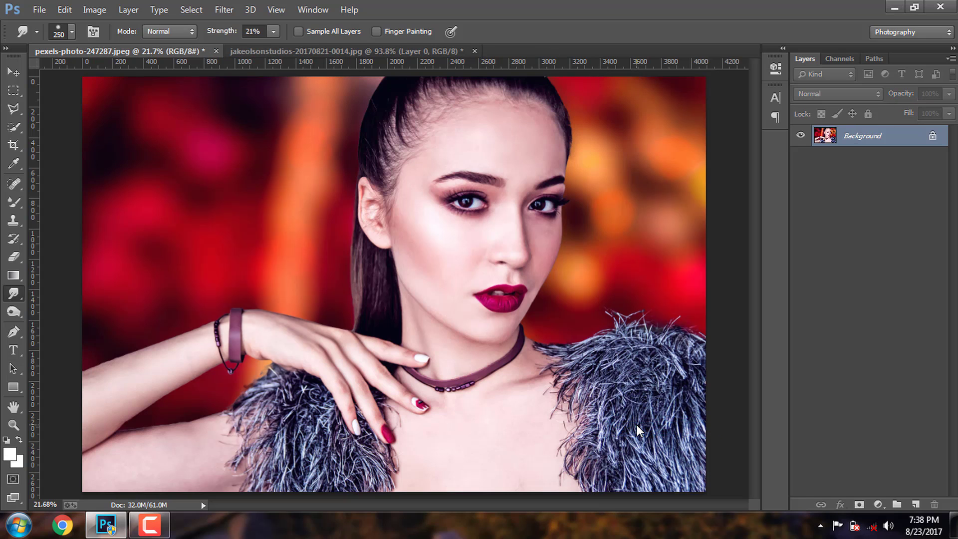
{"action": "key", "text": "ctrl+j"}
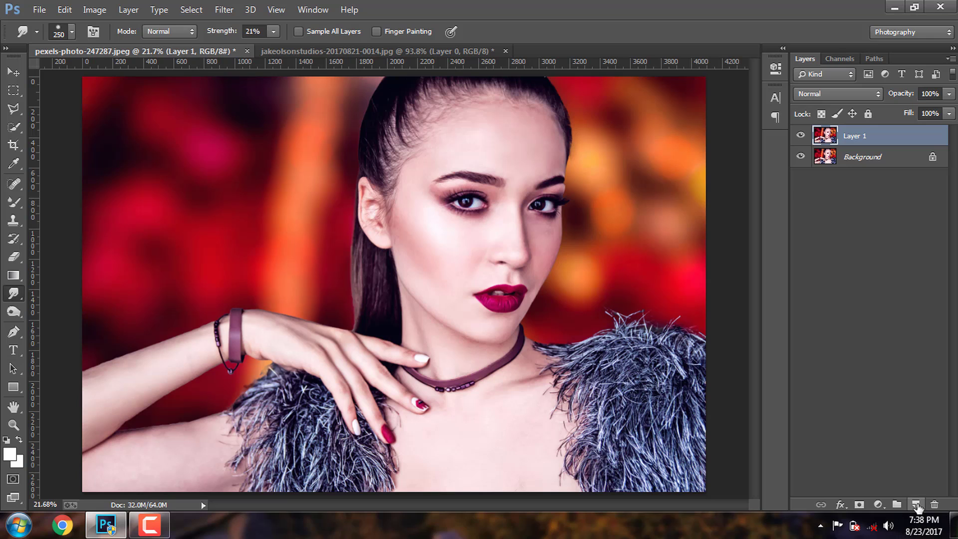
Create a new layer and set the foreground colour to yellow ffd800
{"action": "left_click", "coordinate": [916, 505]}
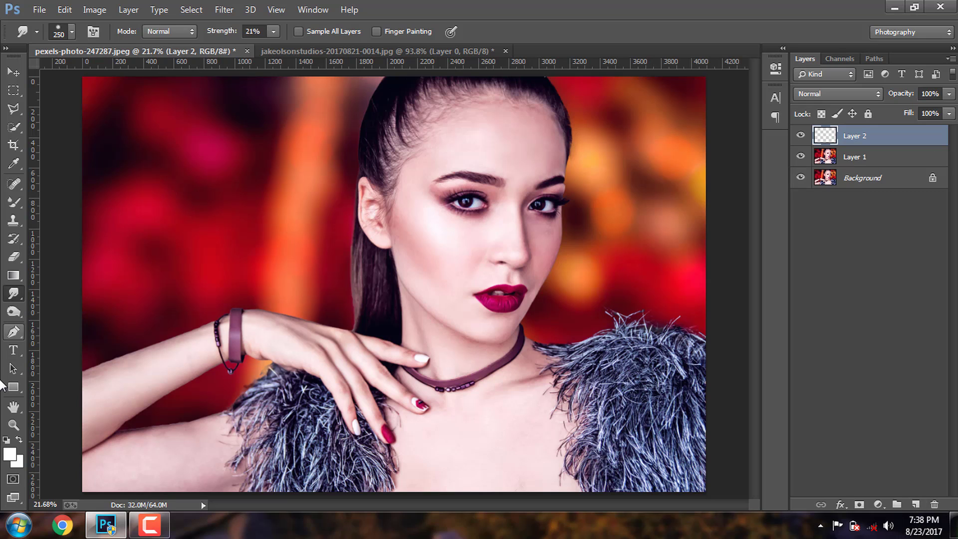
{"action": "left_click", "coordinate": [10, 453]}
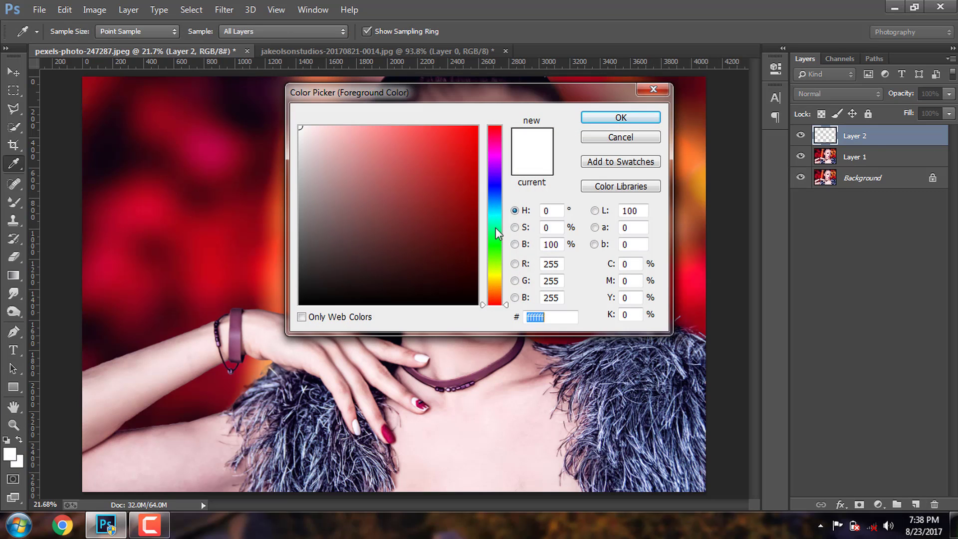
{"action": "left_click_drag", "start_coordinate": [496, 285], "coordinate": [496, 274]}
{"action": "left_click_drag", "start_coordinate": [444, 195], "coordinate": [477, 127]}
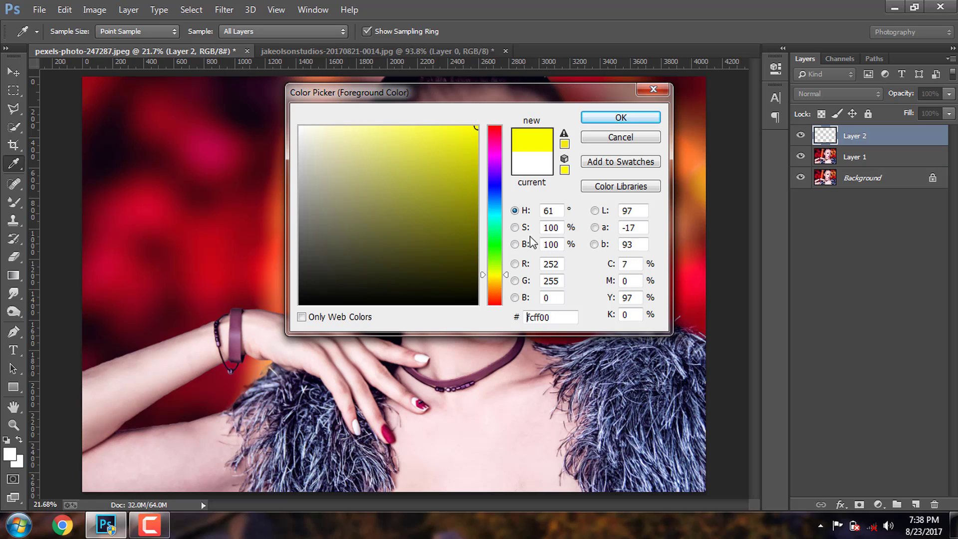
{"action": "left_click_drag", "start_coordinate": [506, 274], "coordinate": [508, 285]}
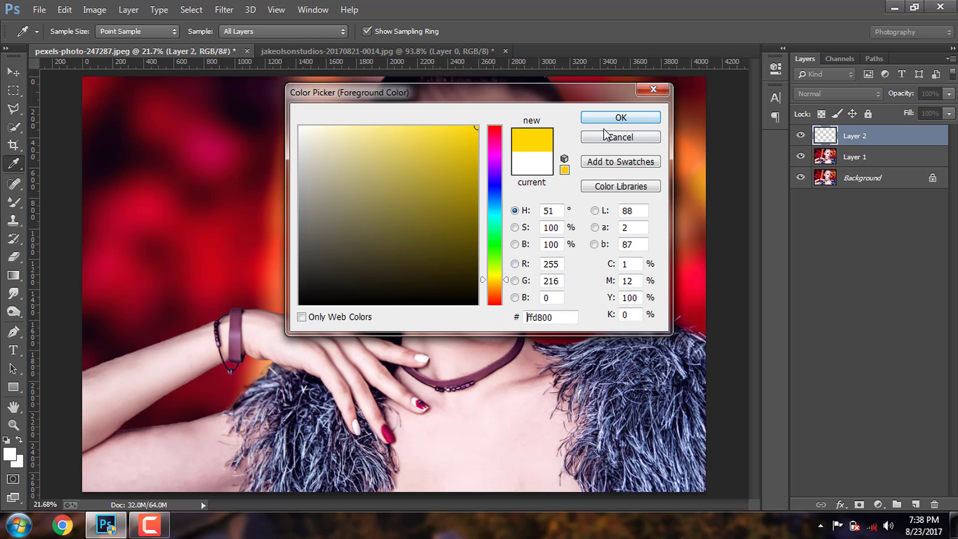
{"action": "left_click", "coordinate": [606, 118]}
Paint one size-1000 yellow brush dab on the left background, with Screen blending
{"action": "key", "text": "bracketright"}
{"action": "key", "text": "bracketright"}
{"action": "key", "text": "bracketright"}
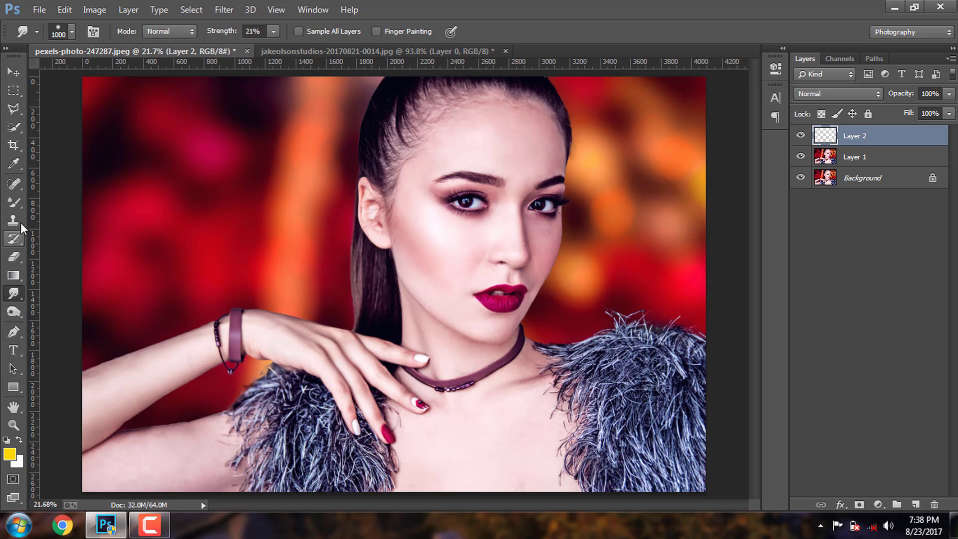
{"action": "left_click", "coordinate": [14, 202]}
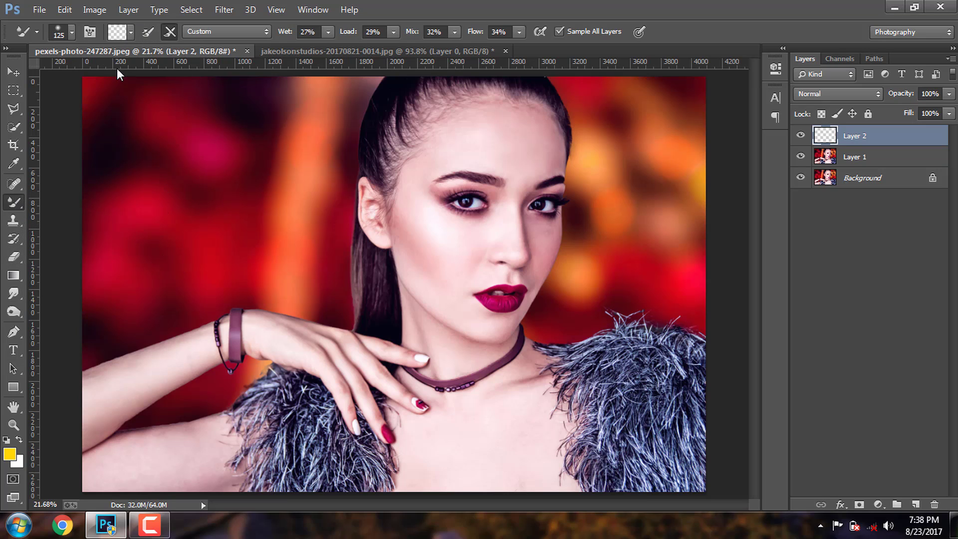
{"action": "right_click", "coordinate": [8, 205]}
{"action": "left_click", "coordinate": [41, 198]}
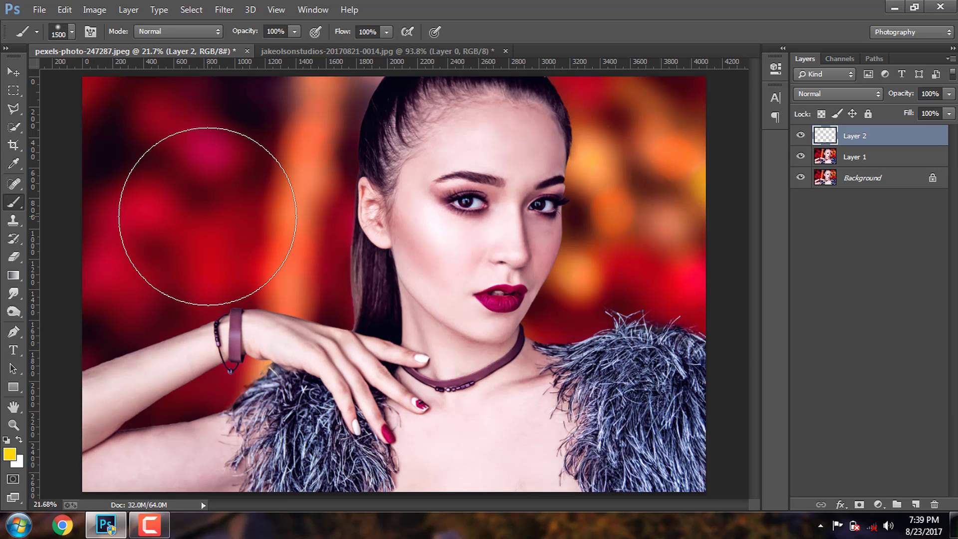
{"action": "left_click", "coordinate": [226, 203]}
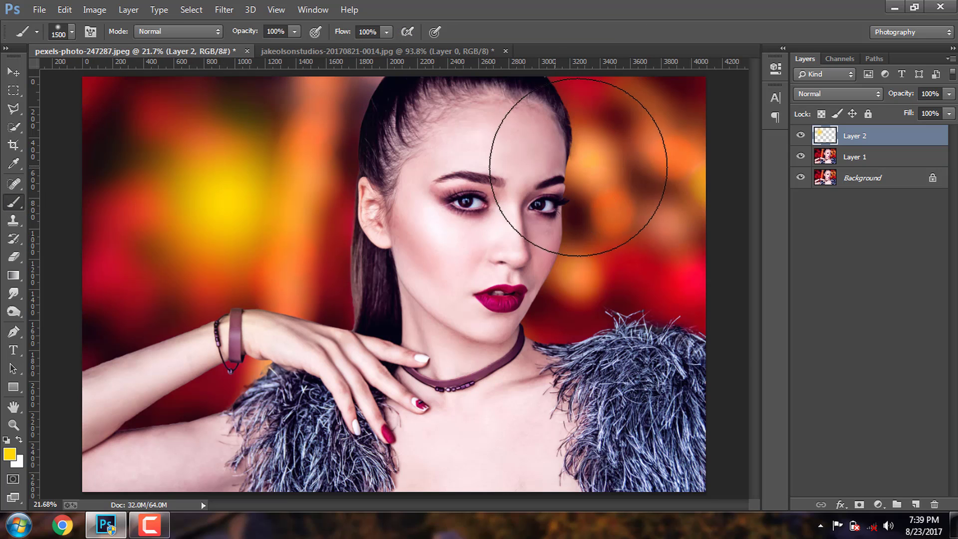
{"action": "left_click", "coordinate": [838, 93]}
{"action": "left_click", "coordinate": [804, 221]}
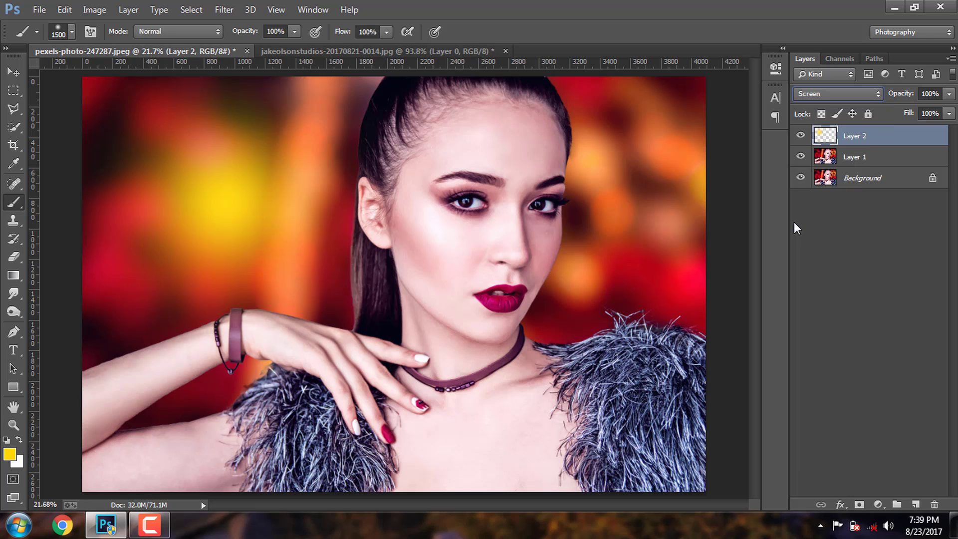
Enlarge the yellow glow by about a third and move it upward
{"action": "key", "text": "ctrl+t"}
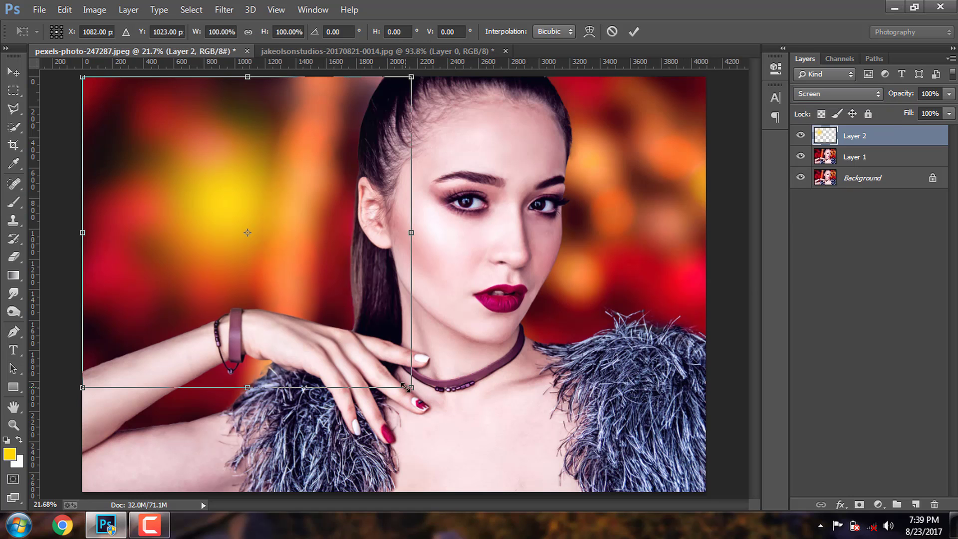
{"action": "left_click_drag", "start_coordinate": [405, 387], "coordinate": [519, 490]}
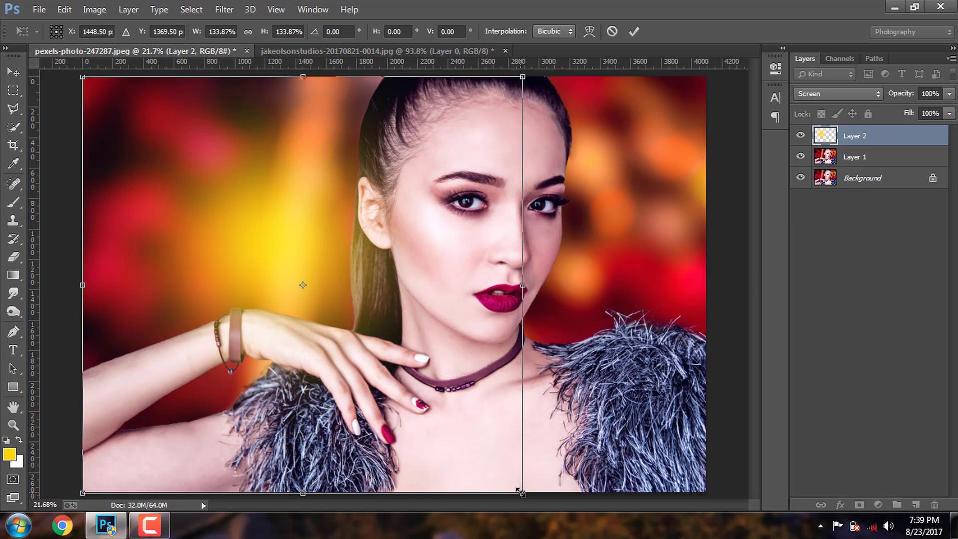
{"action": "key", "text": "Return"}
{"action": "left_click", "coordinate": [13, 71]}
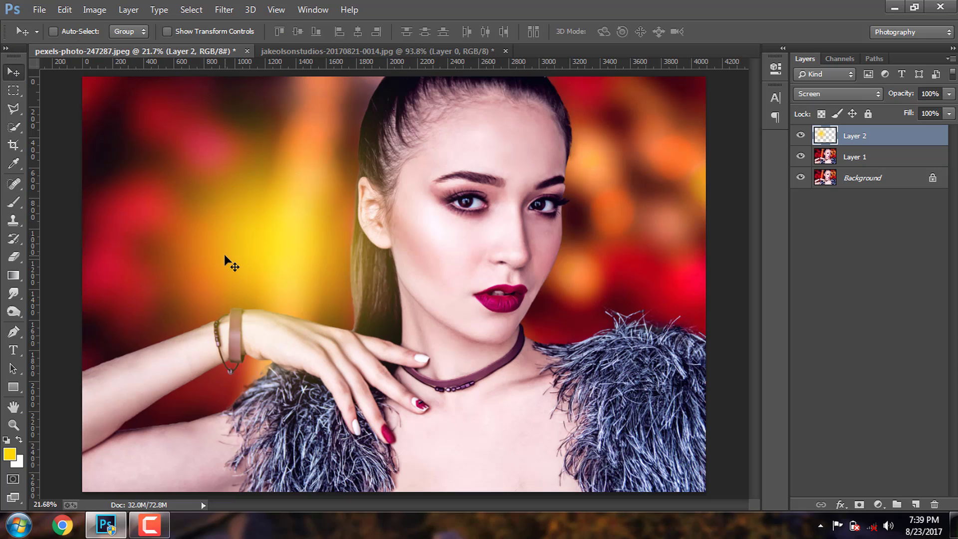
{"action": "mouse_move", "coordinate": [224, 256]}
{"action": "left_mouse_down"}
{"action": "mouse_move", "coordinate": [225, 230]}
{"action": "mouse_move", "coordinate": [244, 295]}
{"action": "mouse_move", "coordinate": [248, 285]}
{"action": "left_mouse_up"}
Shift the glow's Hue to about -158 so it turns purple-pink
{"action": "key", "text": "ctrl+u"}
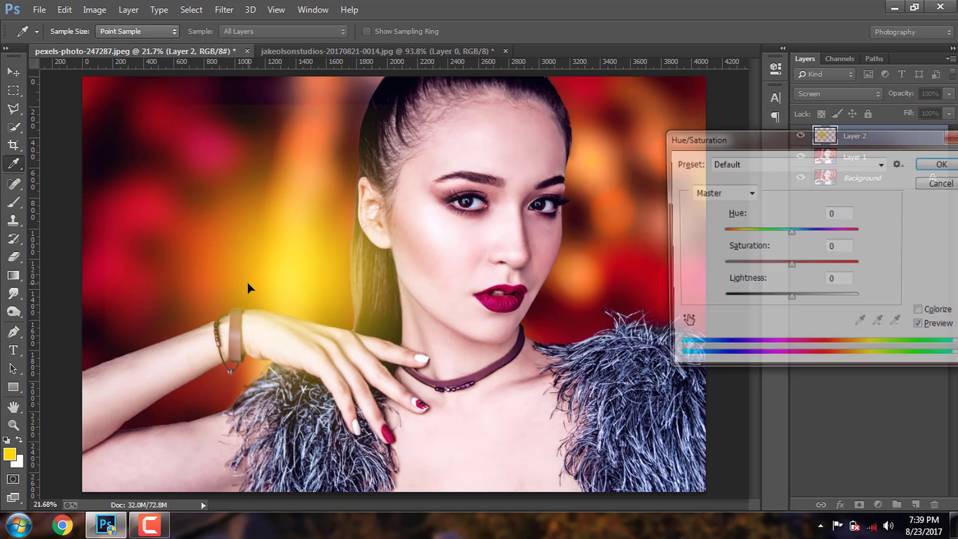
{"action": "left_click_drag", "start_coordinate": [789, 232], "coordinate": [730, 232]}
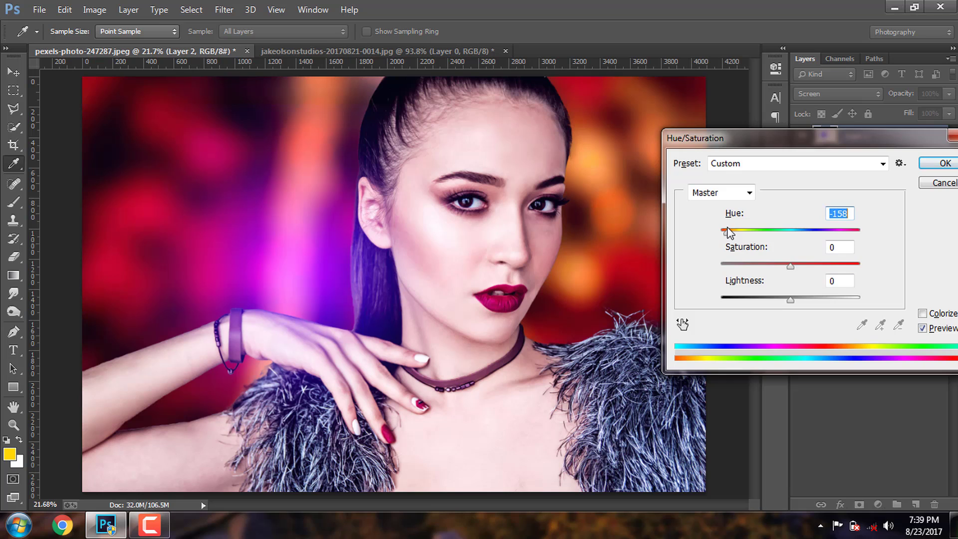
{"action": "left_click", "coordinate": [938, 165]}
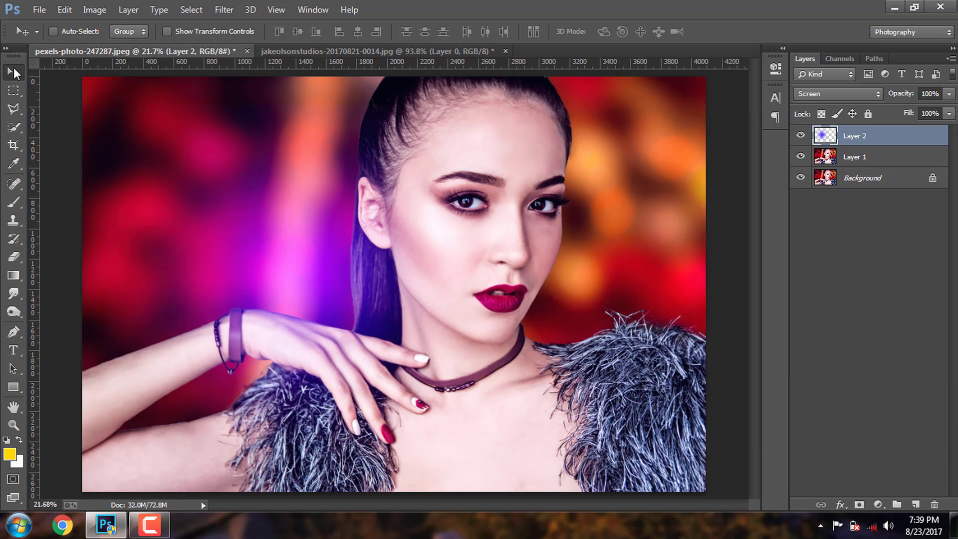
Move the glow onto the right shoulder fur and colorize it red (Hue 0, Saturation 100)
{"action": "left_click_drag", "start_coordinate": [327, 253], "coordinate": [640, 419]}
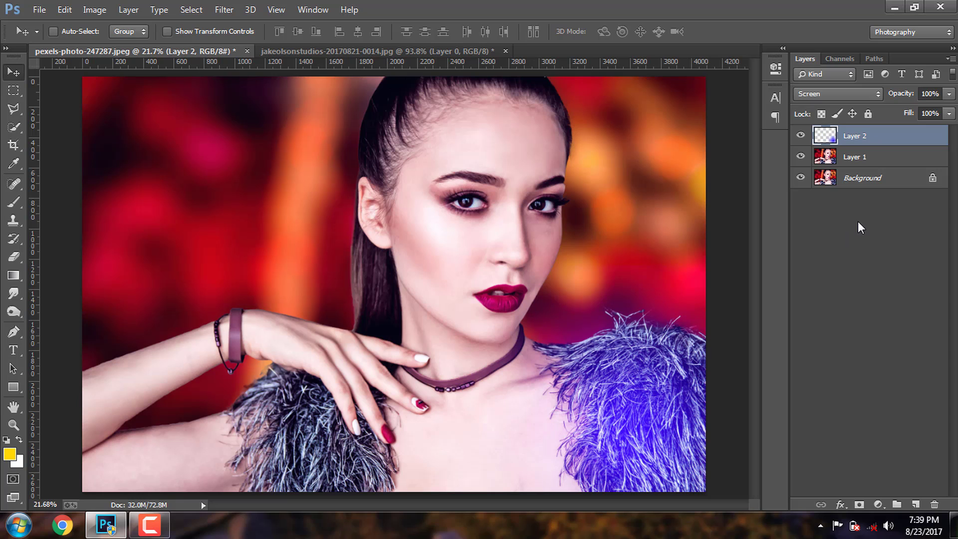
{"action": "key", "text": "ctrl+u"}
{"action": "left_click_drag", "start_coordinate": [807, 136], "coordinate": [306, 81]}
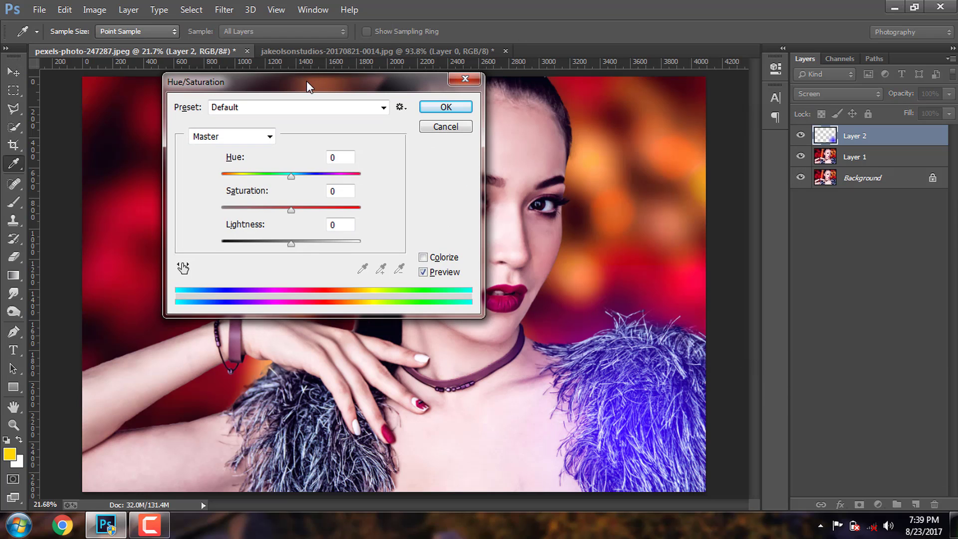
{"action": "mouse_move", "coordinate": [291, 176]}
{"action": "left_mouse_down"}
{"action": "mouse_move", "coordinate": [188, 180]}
{"action": "mouse_move", "coordinate": [345, 178]}
{"action": "mouse_move", "coordinate": [331, 182]}
{"action": "mouse_move", "coordinate": [360, 209]}
{"action": "left_mouse_up"}
{"action": "left_click", "coordinate": [423, 257]}
{"action": "left_click_drag", "start_coordinate": [242, 176], "coordinate": [218, 179]}
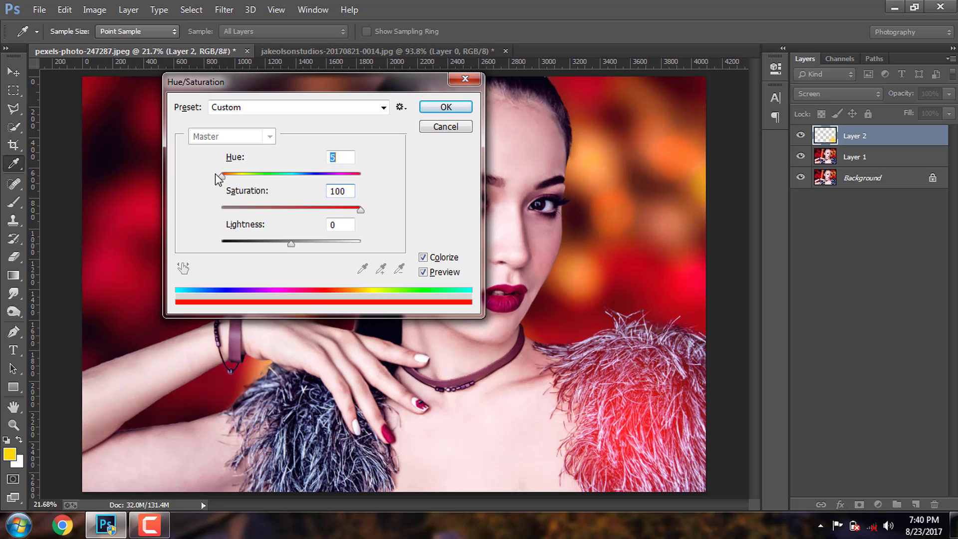
{"action": "left_click", "coordinate": [445, 106]}
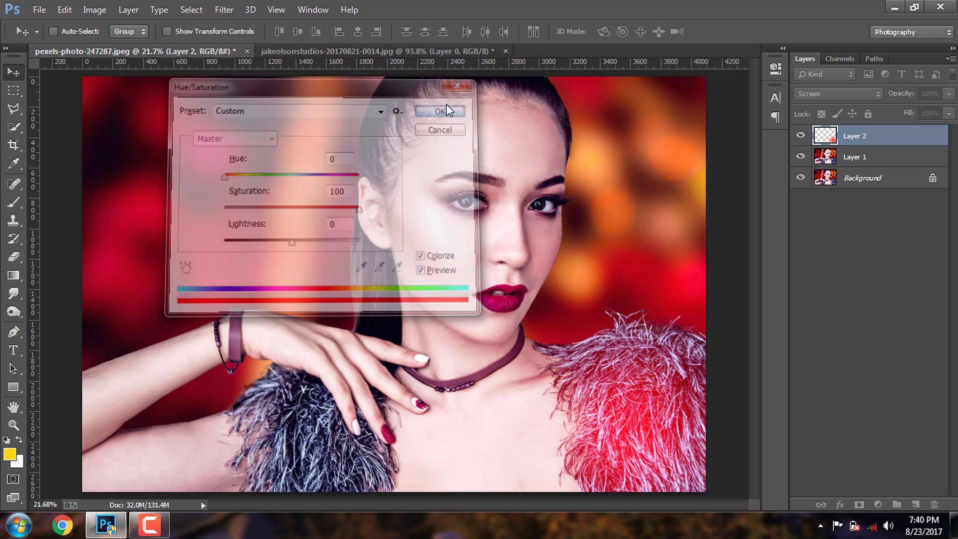
Copy the red glow onto the left shoulder fur, merge both, adjust opacity, then add an empty layer
{"action": "key", "text": "ctrl+j"}
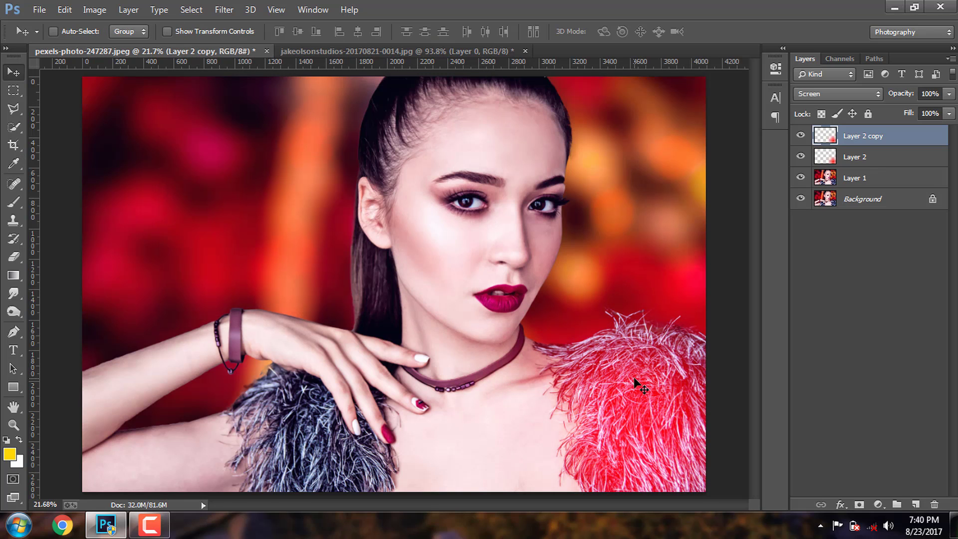
{"action": "left_click_drag", "start_coordinate": [640, 387], "coordinate": [319, 424]}
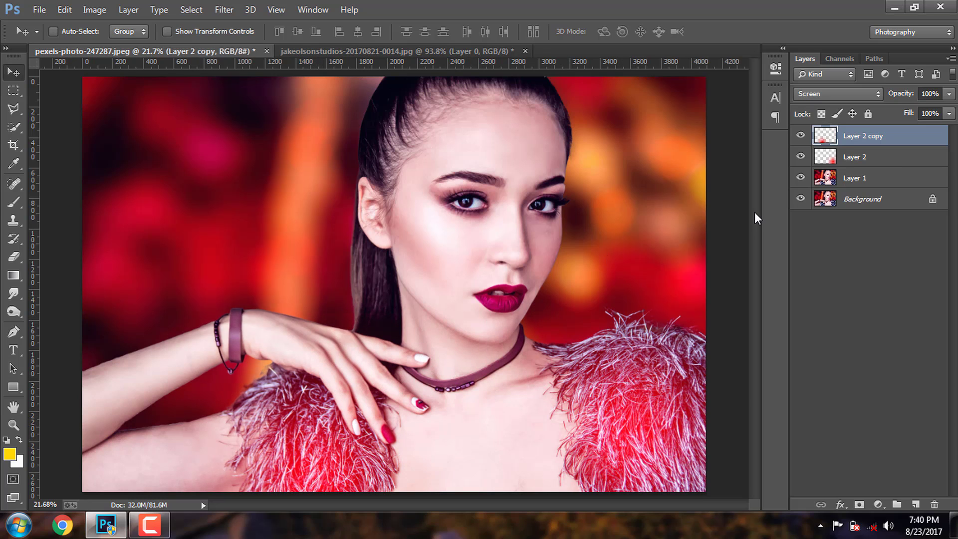
{"action": "left_click", "coordinate": [884, 159], "text": "shift"}
{"action": "key", "text": "ctrl+e"}
{"action": "left_click", "coordinate": [949, 93]}
{"action": "left_click_drag", "start_coordinate": [882, 110], "coordinate": [935, 109]}
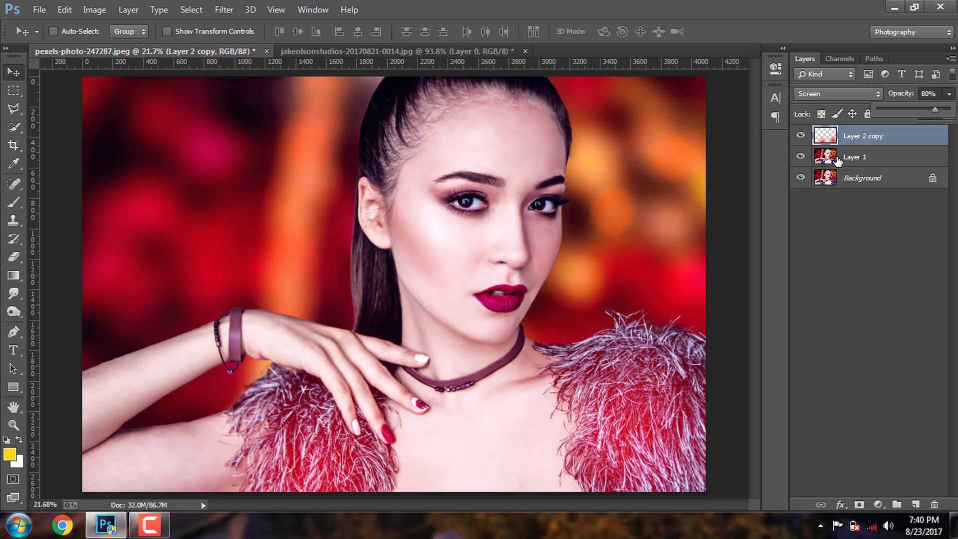
{"action": "left_click", "coordinate": [915, 504]}
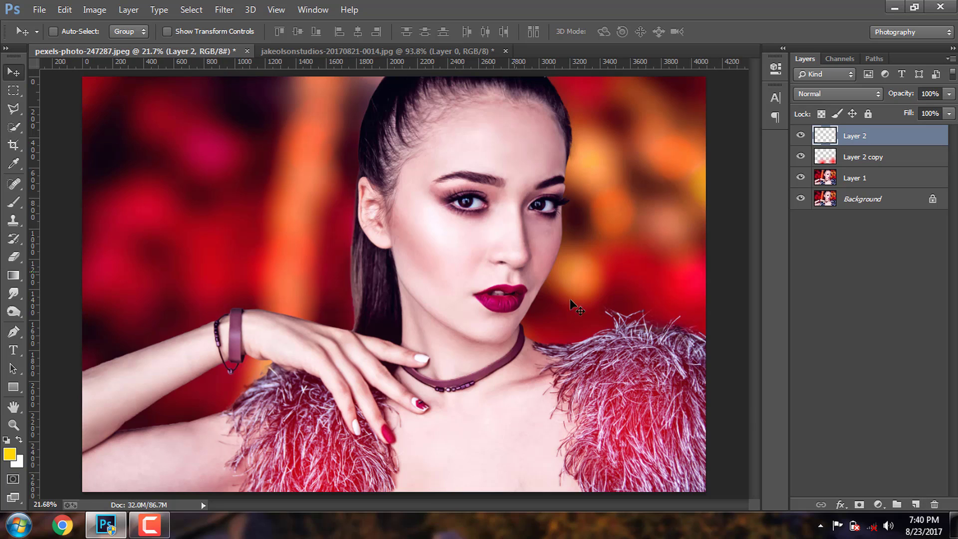
Drag a yellow-to-transparent gradient from the top-left corner and set the layer to Screen
{"action": "key", "text": "g"}
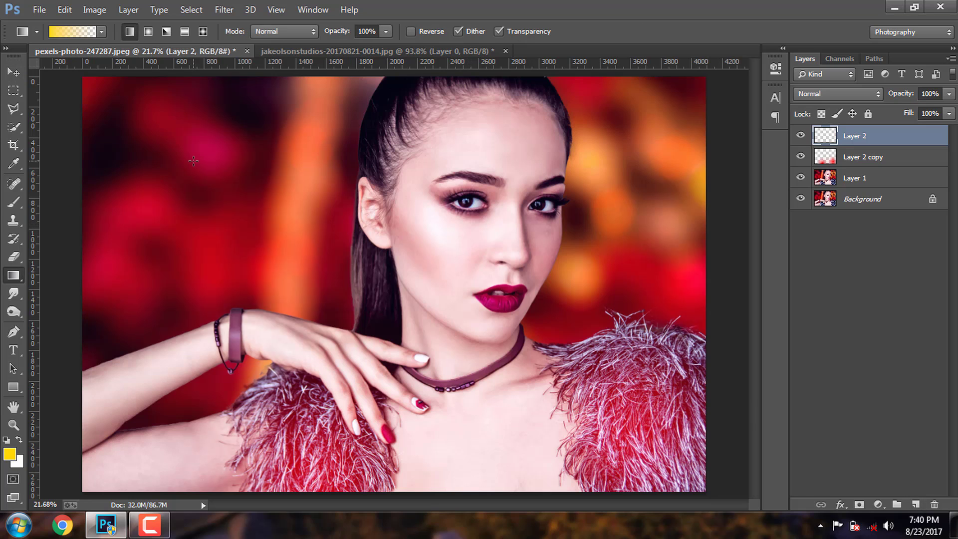
{"action": "mouse_move", "coordinate": [84, 75]}
{"action": "left_mouse_down"}
{"action": "mouse_move", "coordinate": [251, 221]}
{"action": "mouse_move", "coordinate": [369, 306]}
{"action": "left_mouse_up"}
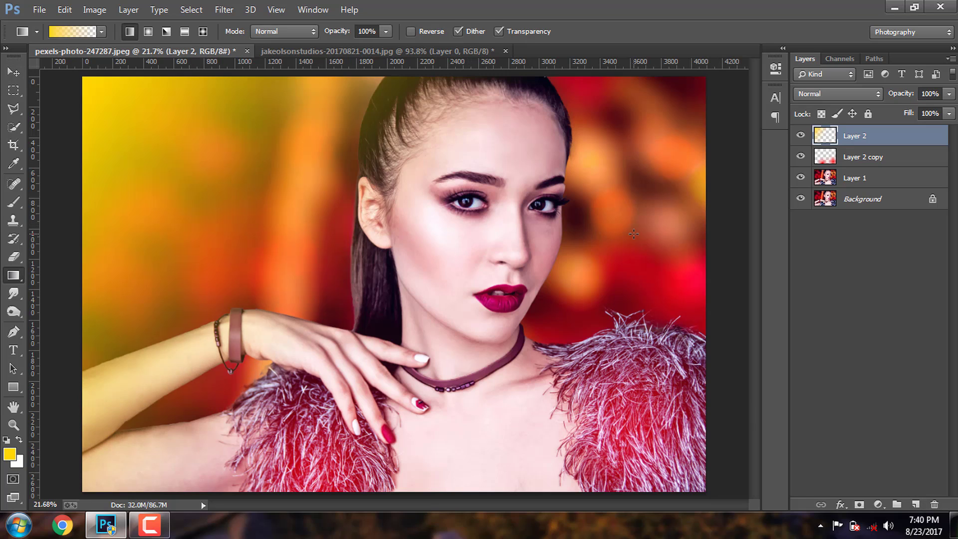
{"action": "left_click", "coordinate": [844, 91]}
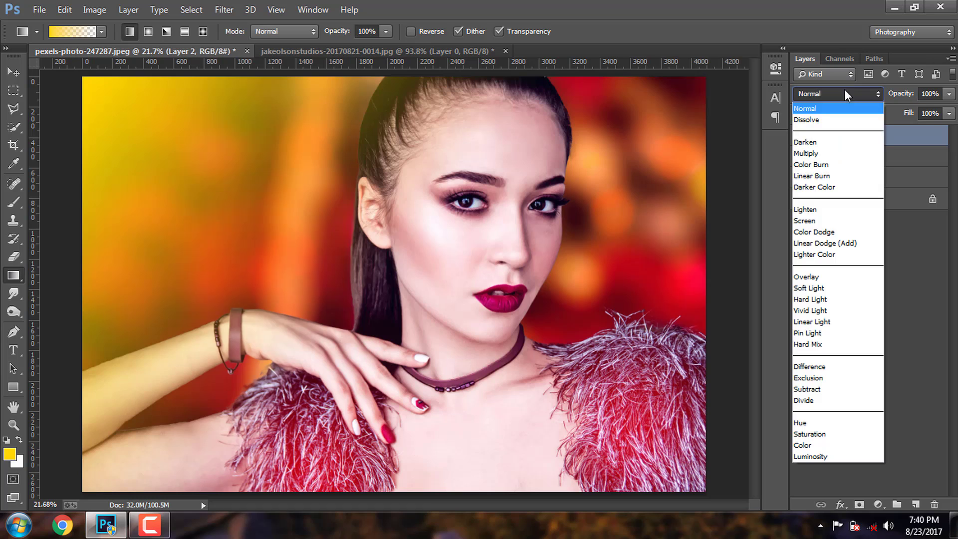
{"action": "left_click", "coordinate": [819, 218]}
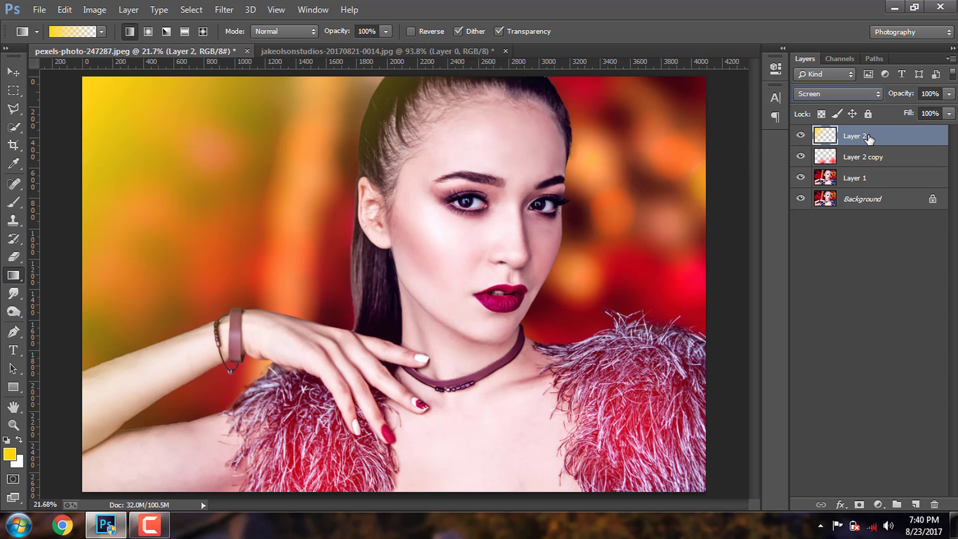
{"action": "left_click", "coordinate": [14, 72]}
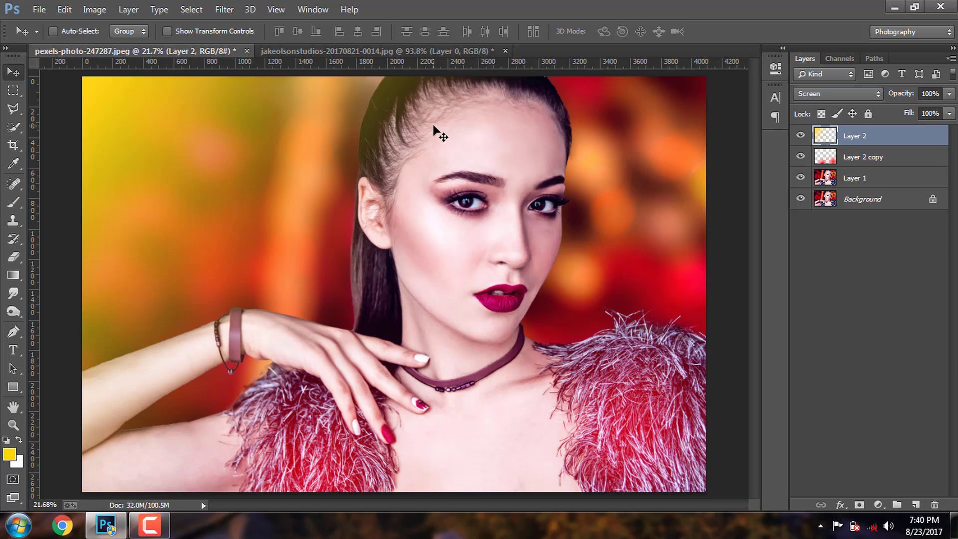
{"action": "key", "text": "ctrl+u"}
Shift the upper-left glow's Hue to -138 to make it purple
{"action": "left_click_drag", "start_coordinate": [393, 93], "coordinate": [689, 141]}
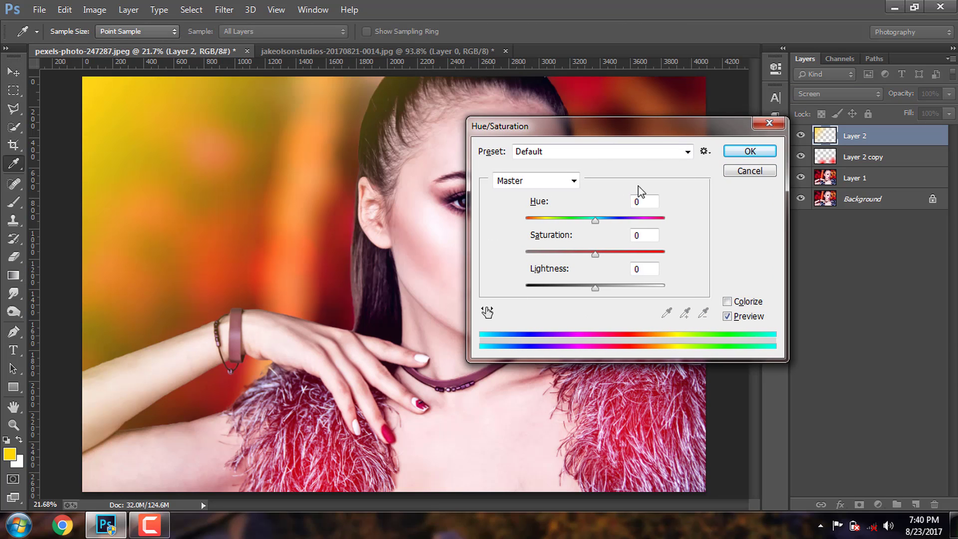
{"action": "left_click_drag", "start_coordinate": [597, 220], "coordinate": [540, 222]}
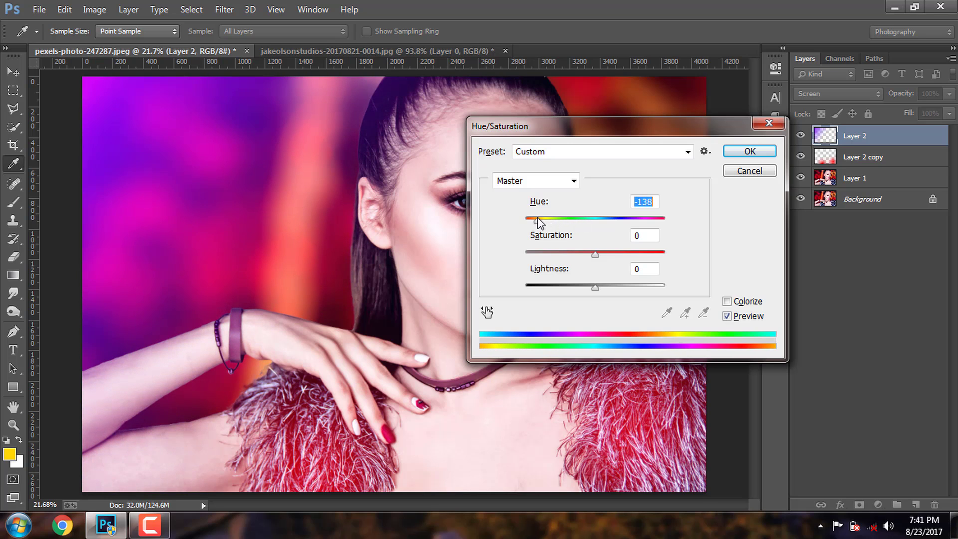
{"action": "left_click", "coordinate": [750, 150]}
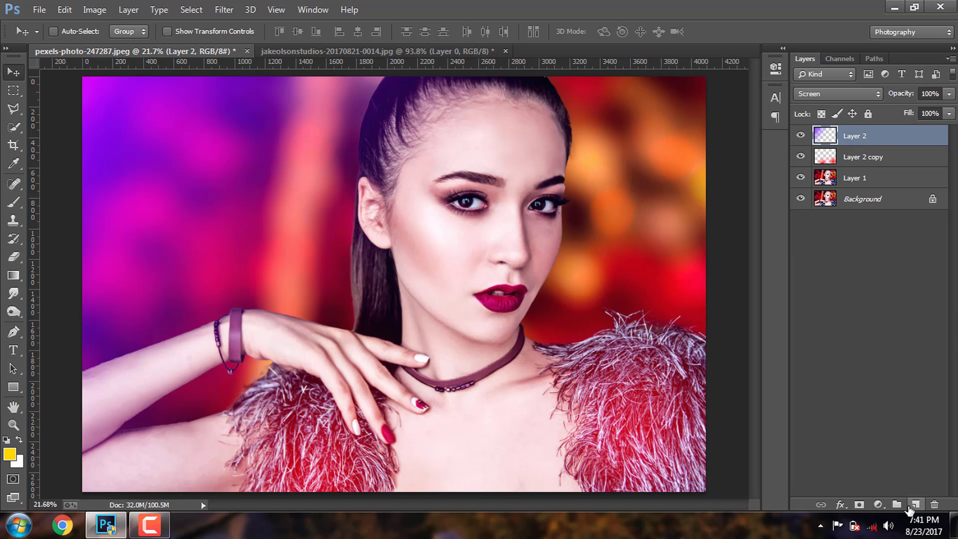
Stamp all visible layers into a new layer and set the text colour to black (000000)
{"action": "key", "text": "ctrl+alt+shift+e"}
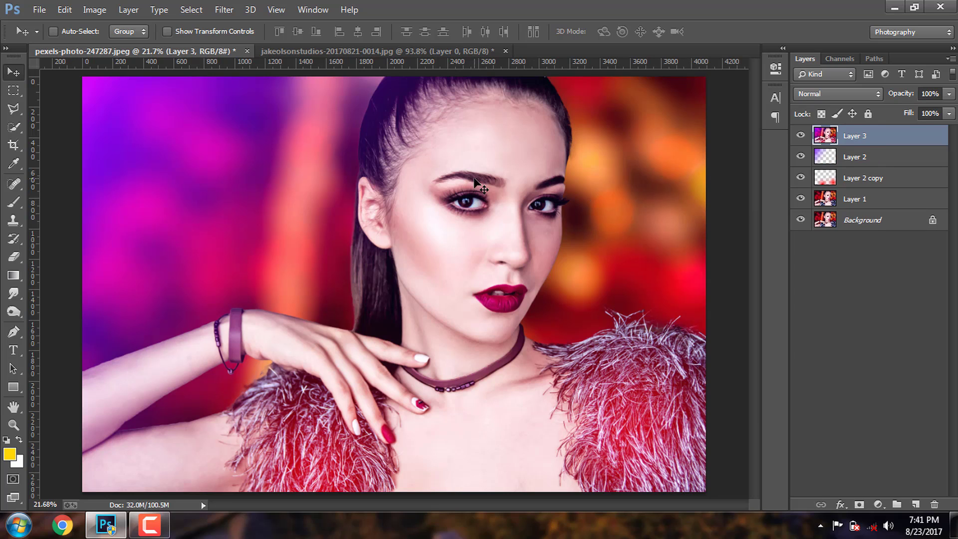
{"action": "key", "text": "t"}
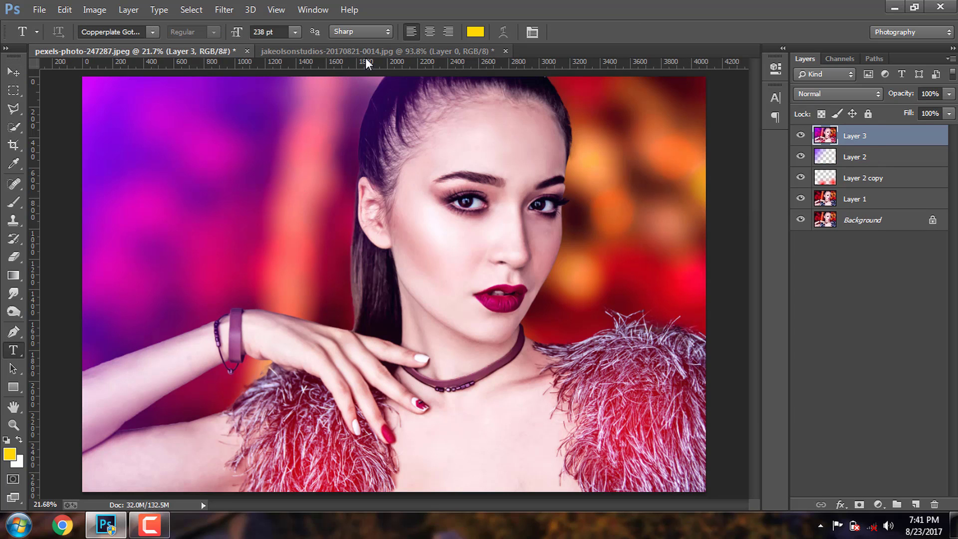
{"action": "left_click", "coordinate": [524, 31]}
{"action": "type", "text": "000000"}
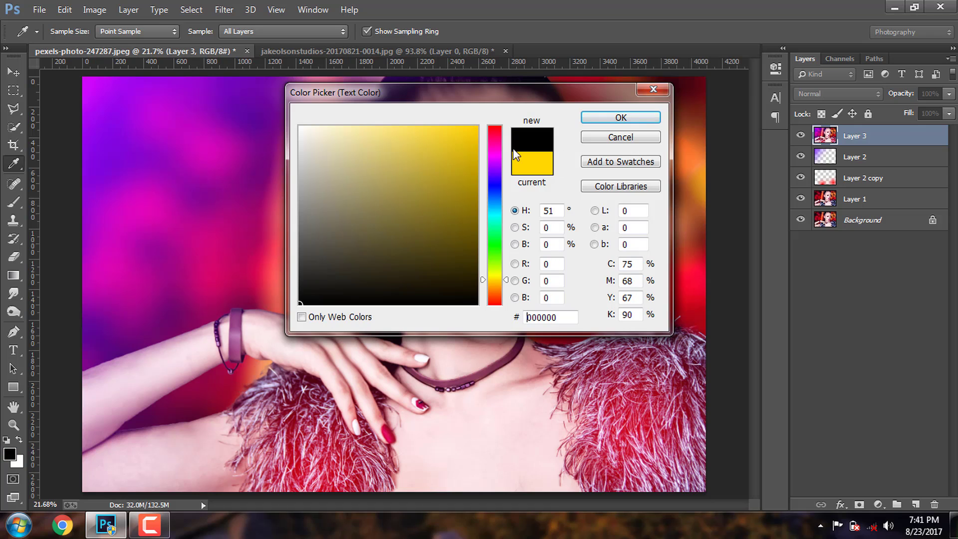
{"action": "left_click", "coordinate": [621, 120]}
Start a text line reading 'SIDD' in the lower left and shrink it to 83 pt
{"action": "left_click", "coordinate": [128, 469]}
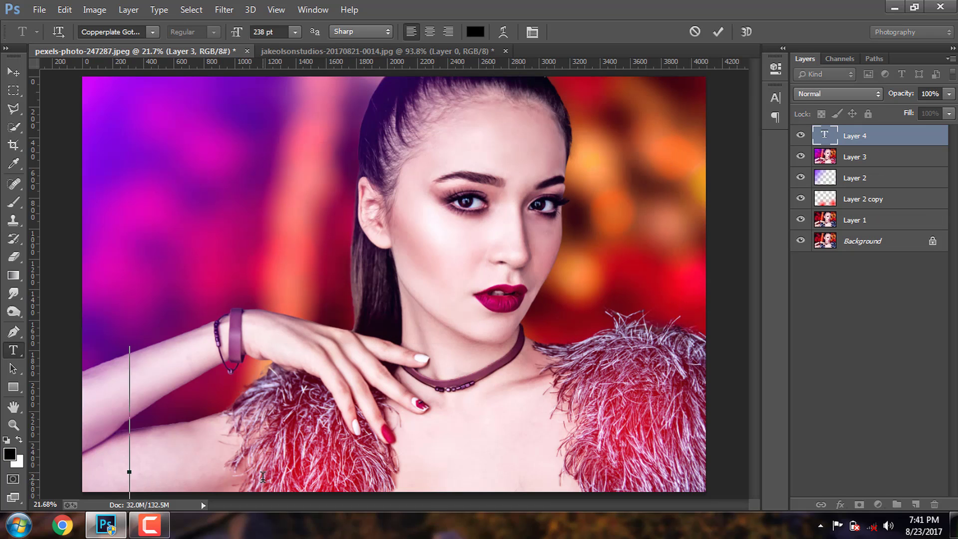
{"action": "type", "text": "SIDD"}
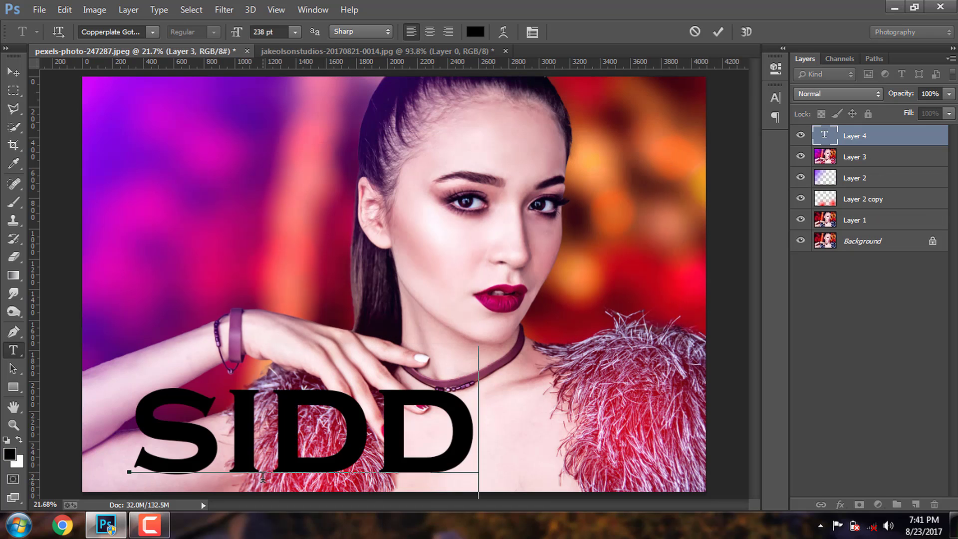
{"action": "key", "text": "ctrl+a"}
{"action": "left_click_drag", "start_coordinate": [234, 40], "coordinate": [162, 45]}
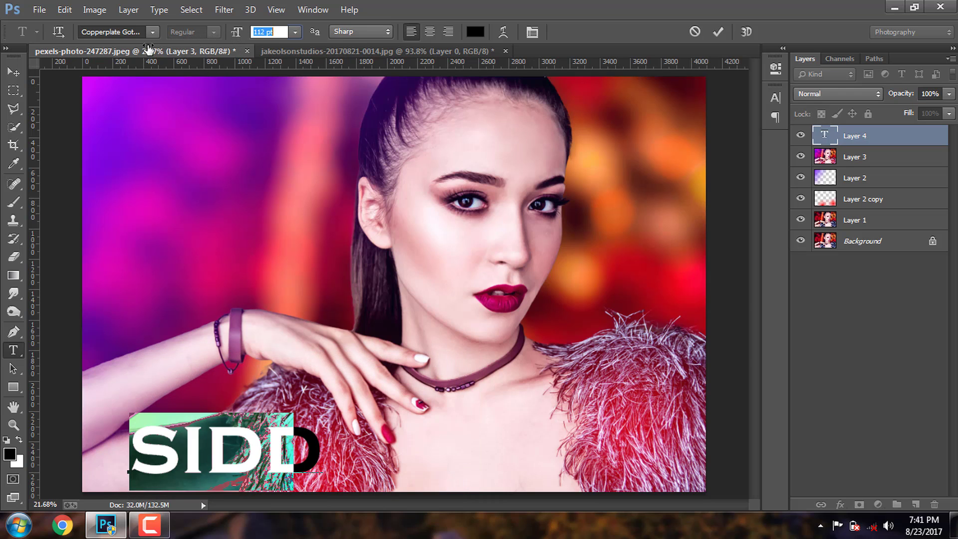
{"action": "left_click_drag", "start_coordinate": [162, 45], "coordinate": [128, 53]}
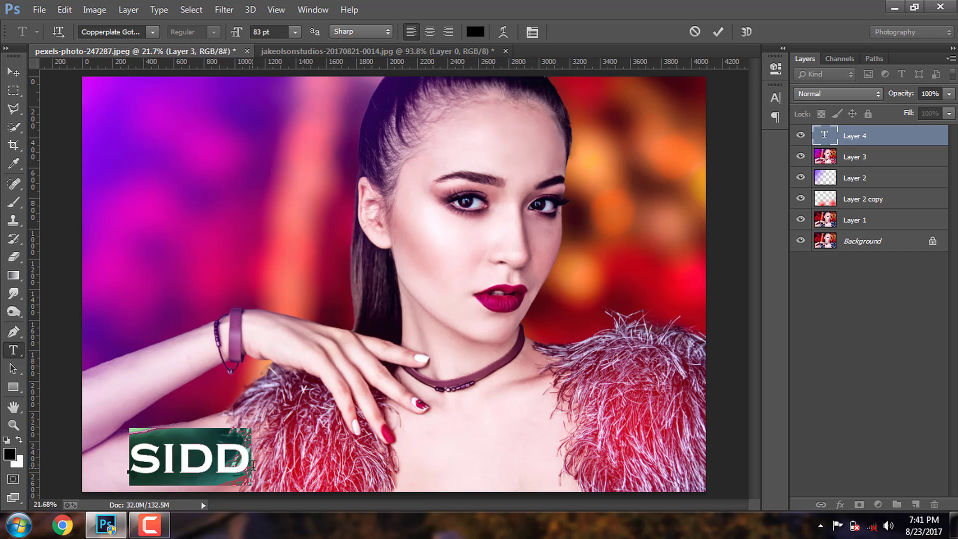
Extend the text to 'SIDD PHOTOGRAPHY' and resize the whole line to about 56 pt
{"action": "left_click", "coordinate": [253, 464]}
{"action": "type", "text": "P         HOTO"}
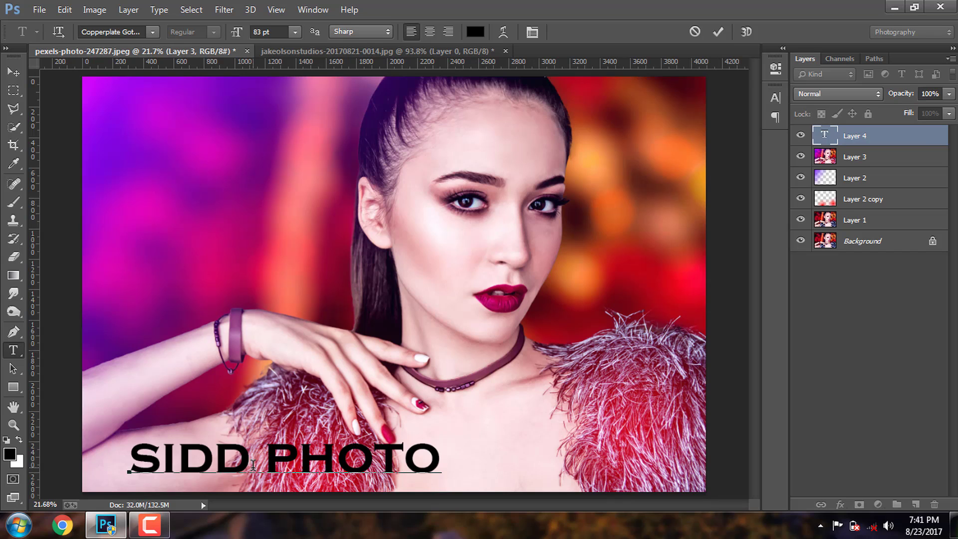
{"action": "type", "text": "GRAPHY"}
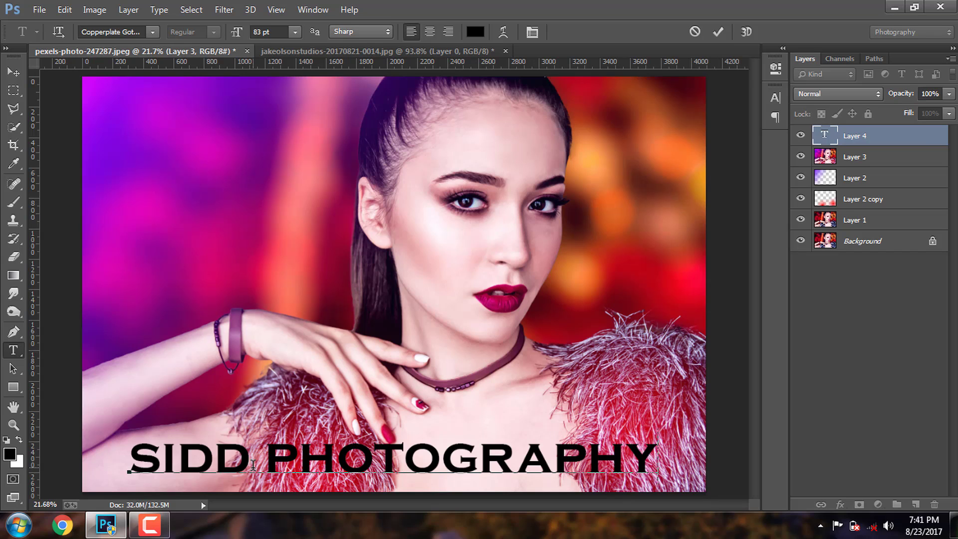
{"action": "key", "text": "ctrl+a"}
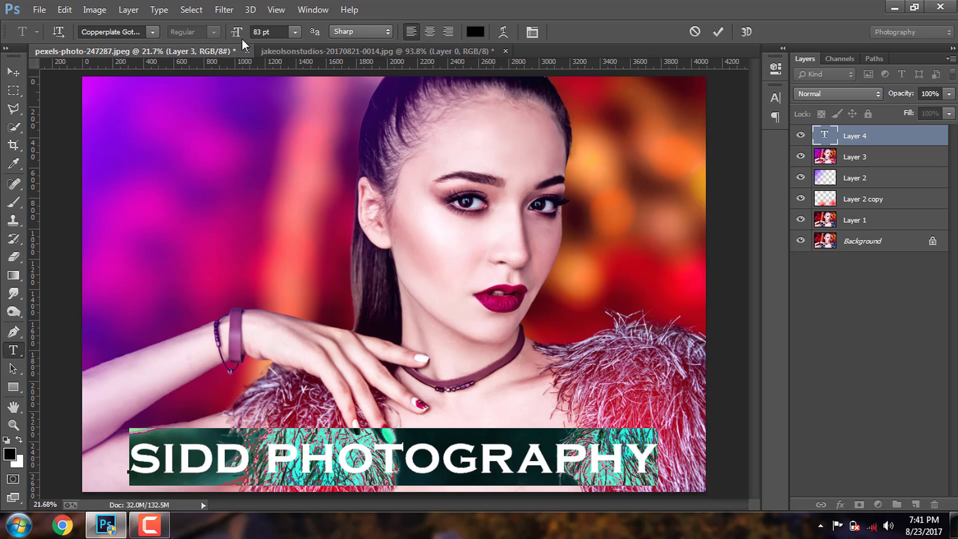
{"action": "left_click_drag", "start_coordinate": [237, 32], "coordinate": [221, 43]}
Space out the letters of SIDD and PHOTOGRAPHY, then commit the text
{"action": "left_click", "coordinate": [150, 462]}
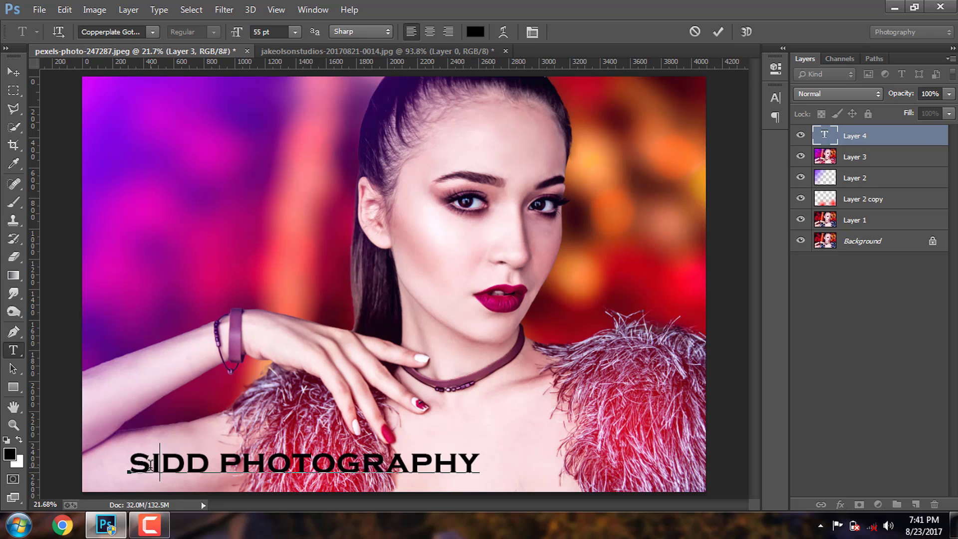
{"action": "key", "text": "Right"}
{"action": "key", "text": "Right"}
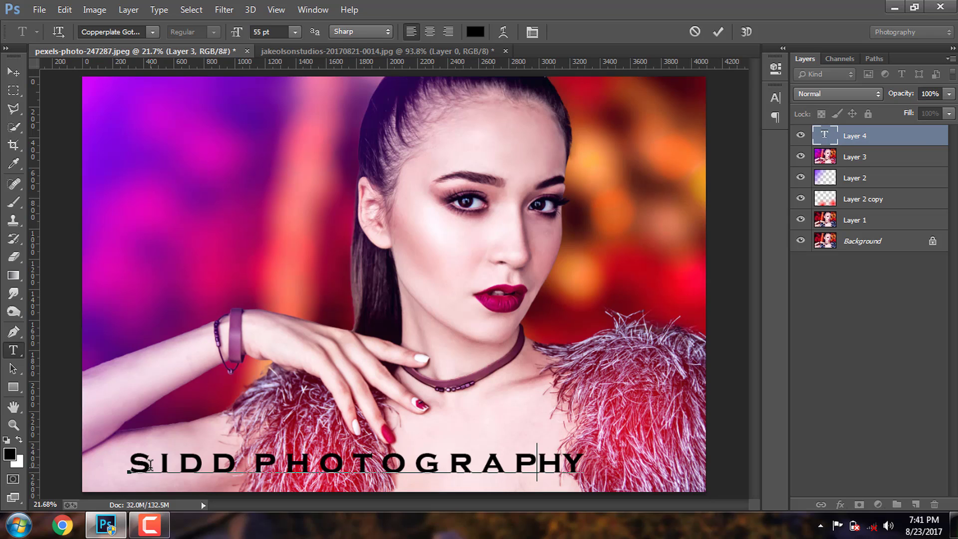
{"action": "key", "text": "Right"}
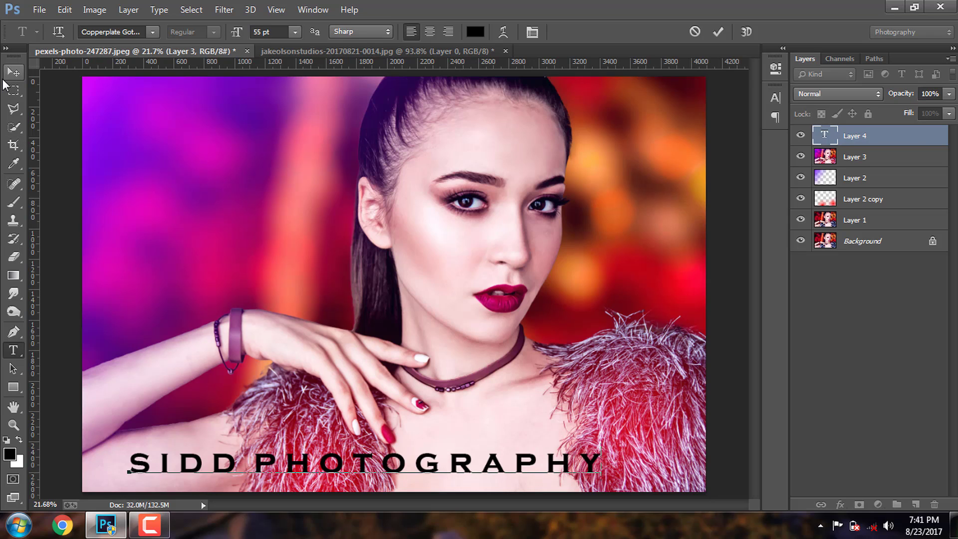
{"action": "left_click", "coordinate": [14, 72]}
Give the text 103% vertical scale, 5 pt baseline shift and 180 tracking, repositioned along the bottom
{"action": "left_click_drag", "start_coordinate": [389, 471], "coordinate": [457, 482]}
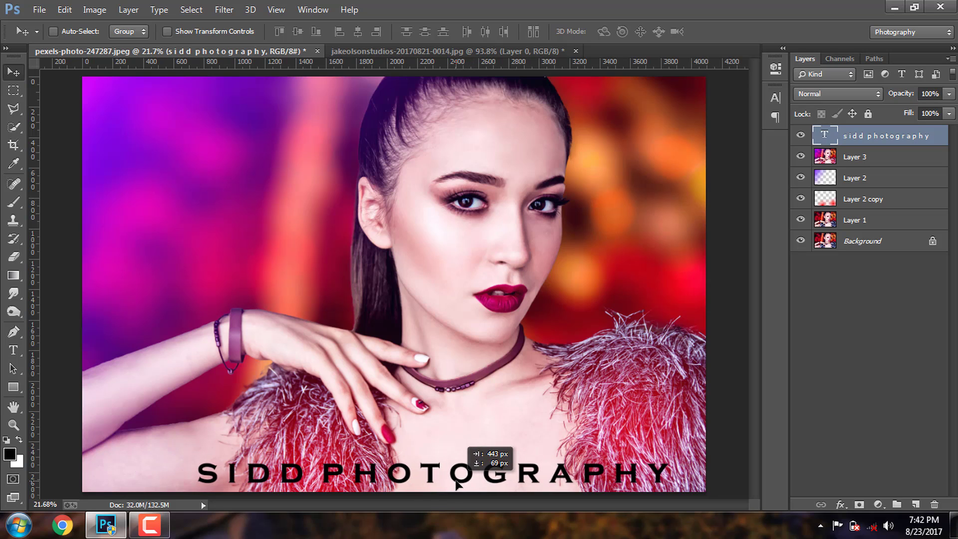
{"action": "left_click_drag", "start_coordinate": [457, 482], "coordinate": [450, 485]}
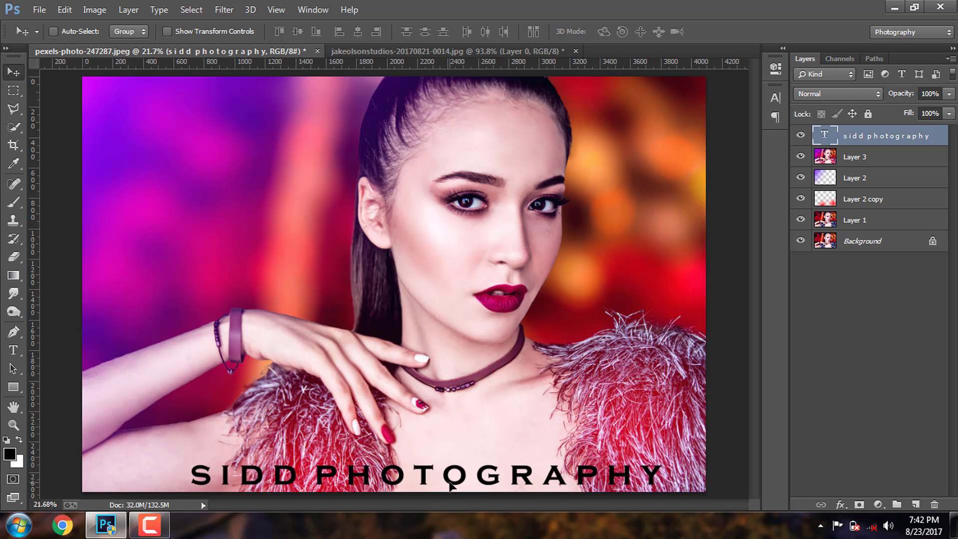
{"action": "left_click", "coordinate": [773, 96]}
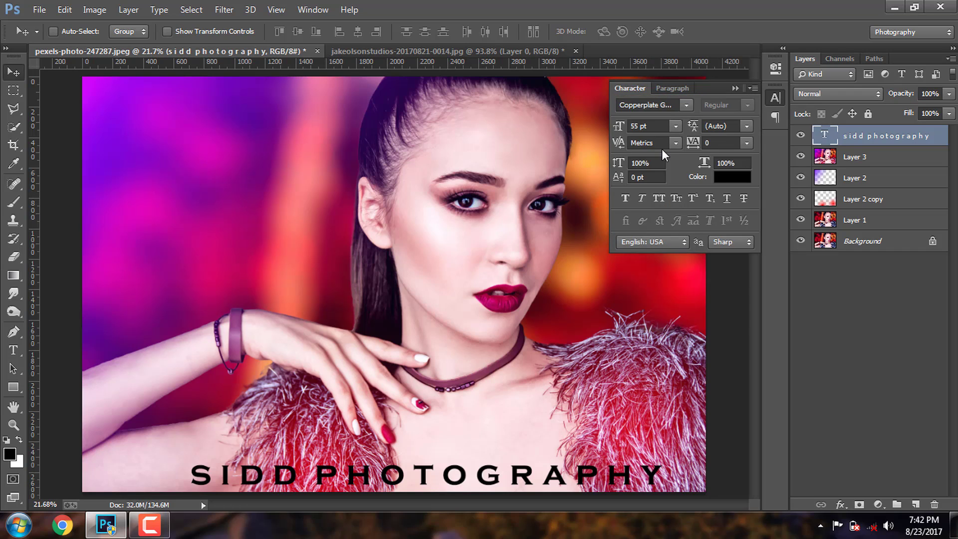
{"action": "mouse_move", "coordinate": [620, 169]}
{"action": "left_mouse_down"}
{"action": "mouse_move", "coordinate": [612, 165]}
{"action": "mouse_move", "coordinate": [620, 177]}
{"action": "left_mouse_up"}
{"action": "left_click_drag", "start_coordinate": [693, 142], "coordinate": [700, 147]}
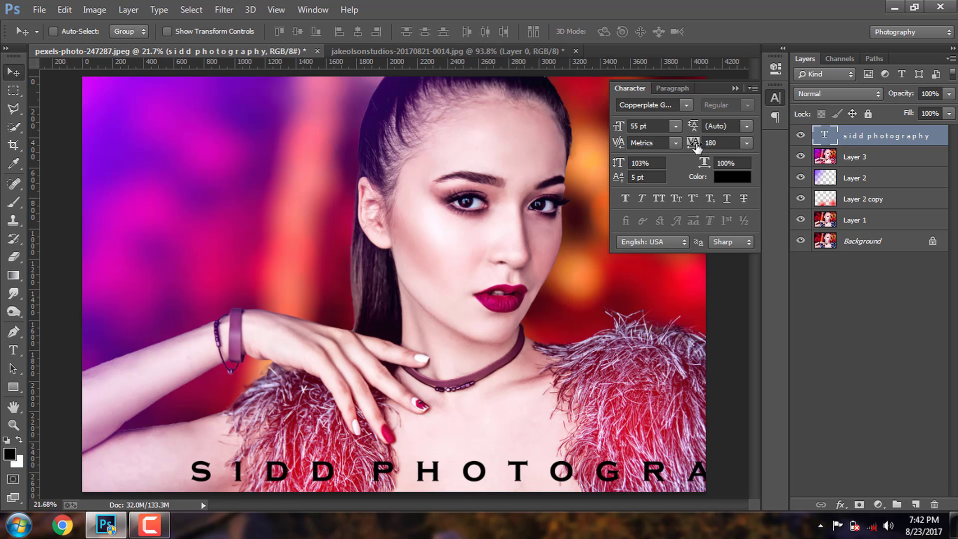
{"action": "left_click_drag", "start_coordinate": [544, 492], "coordinate": [486, 492]}
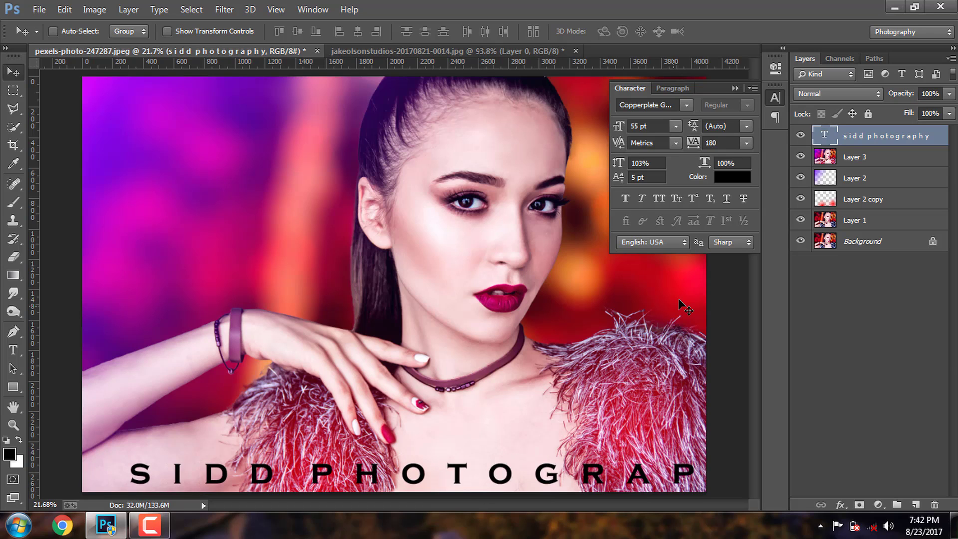
{"action": "left_click", "coordinate": [734, 88]}
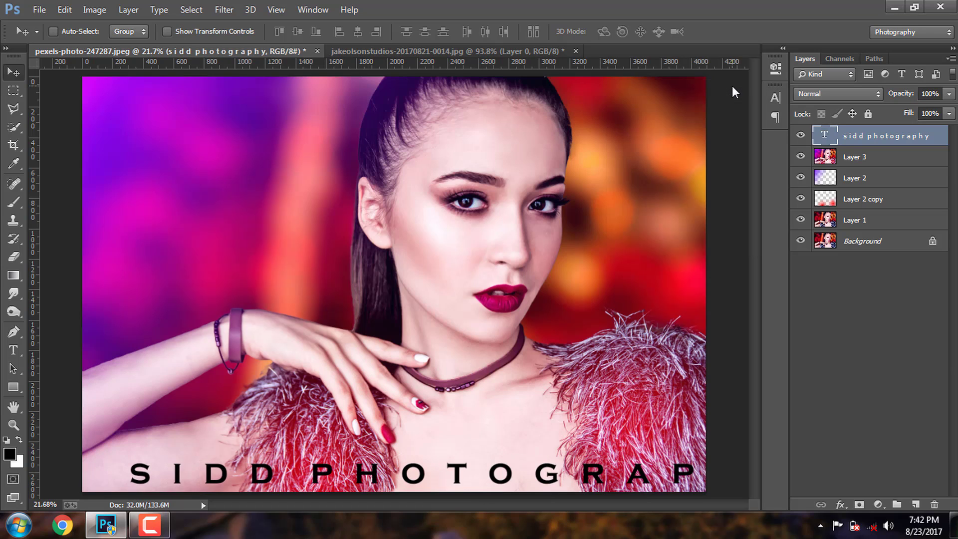